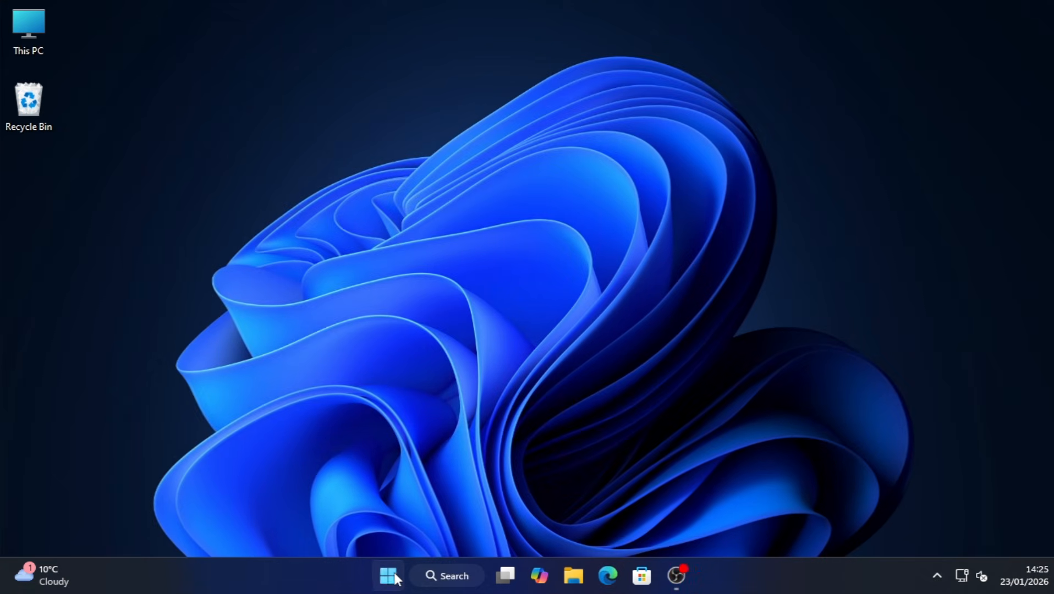
Step: Open the Temporary files page of the Storage settings for the C: drive
click(396, 579)
click(709, 179)
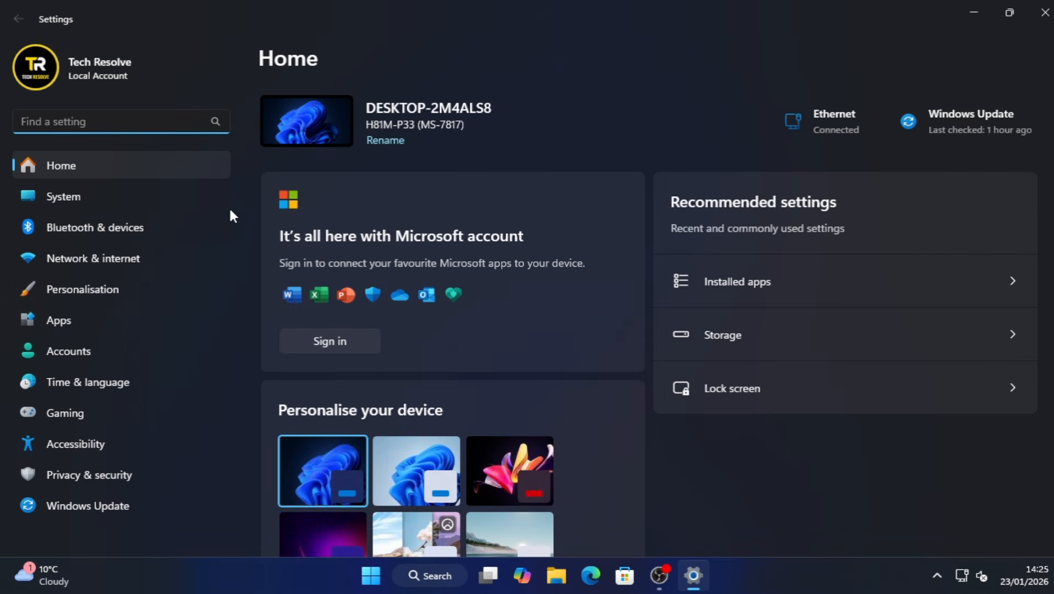
click(190, 203)
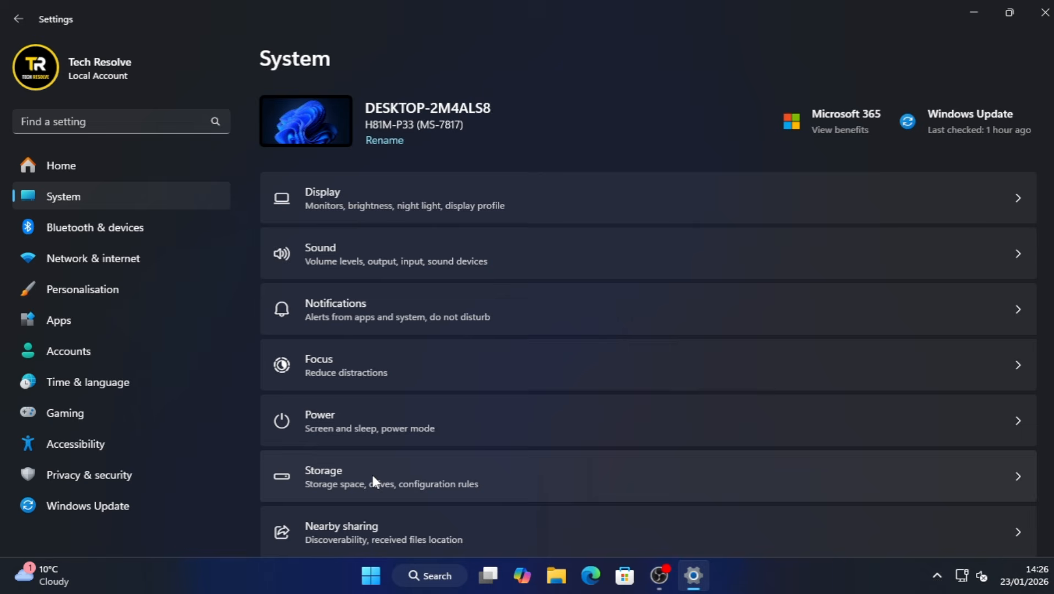
click(373, 478)
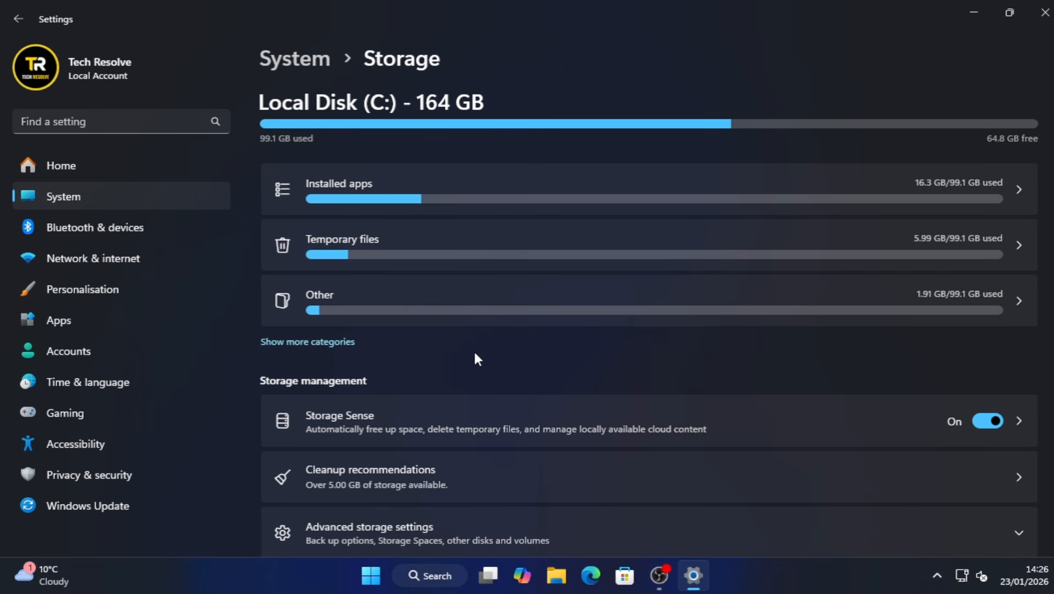
click(419, 256)
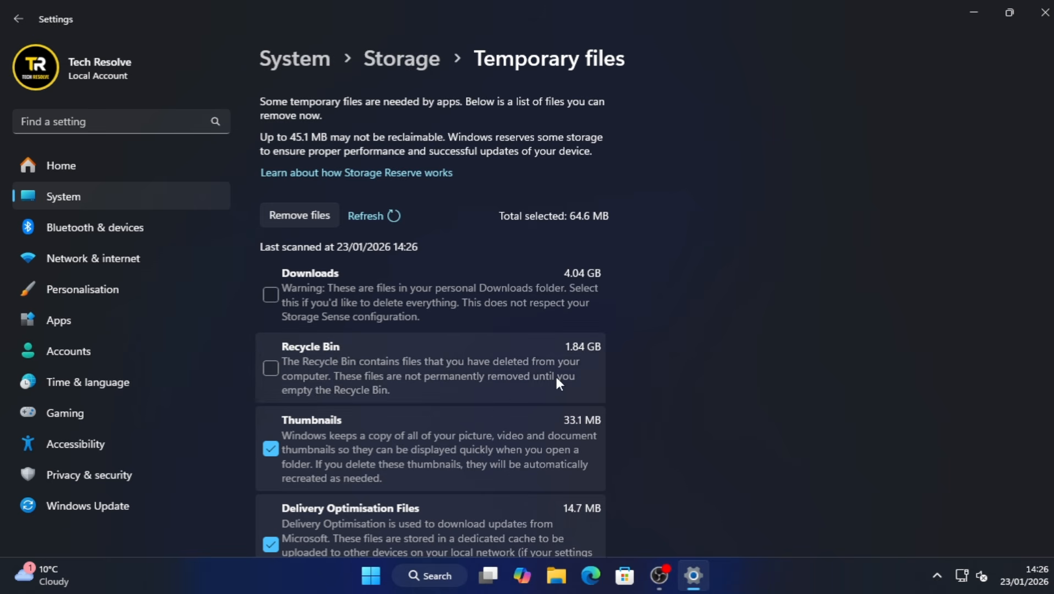
Step: Add the Recycle Bin to the preselected temporary file categories and permanently remove all selected files
scroll(431, 319, down, 6)
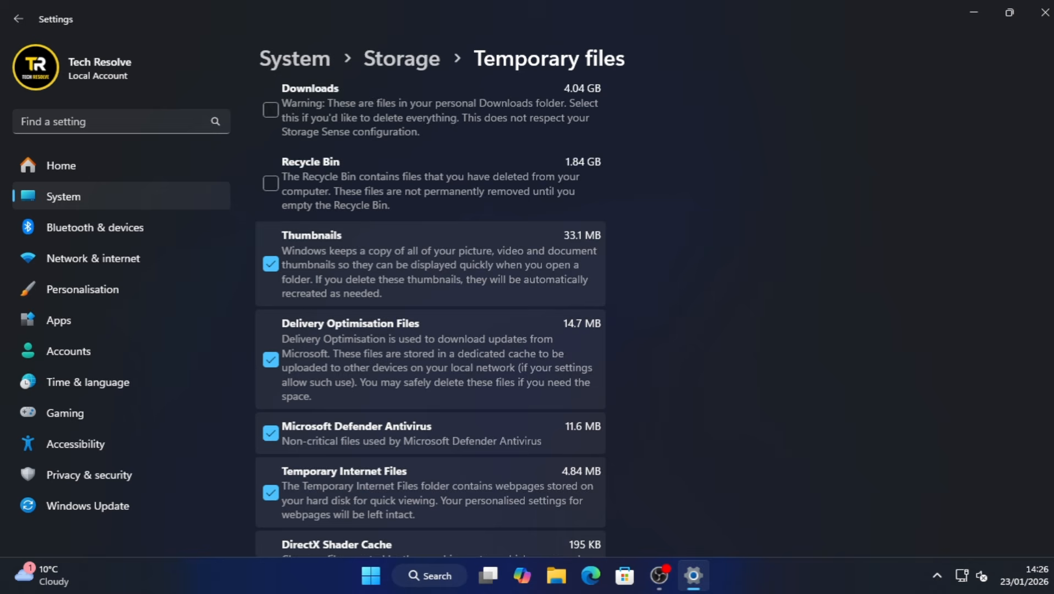
scroll(431, 319, up, 1)
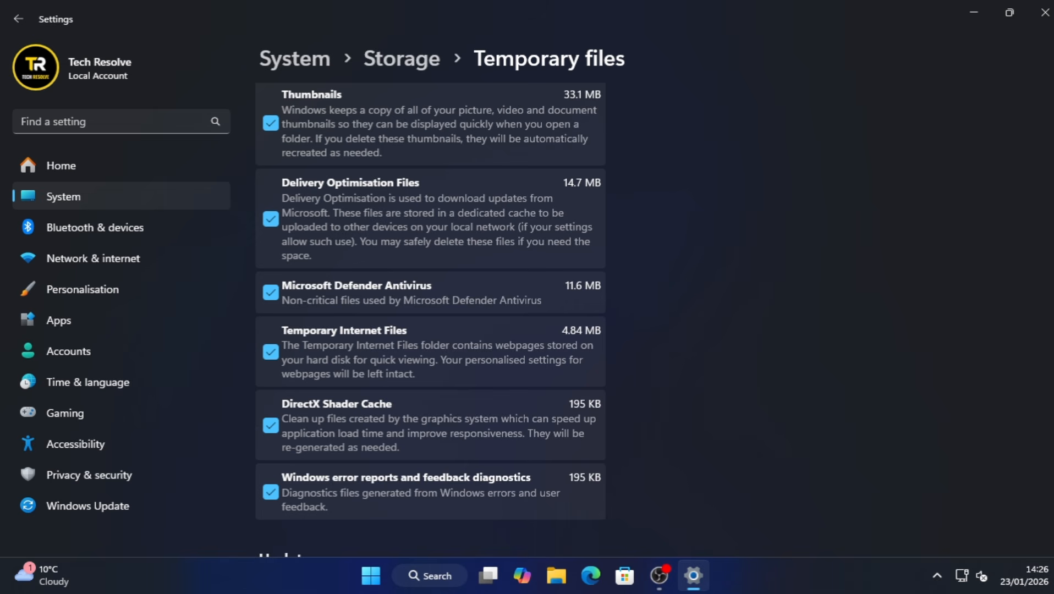
scroll(519, 248, up, 4)
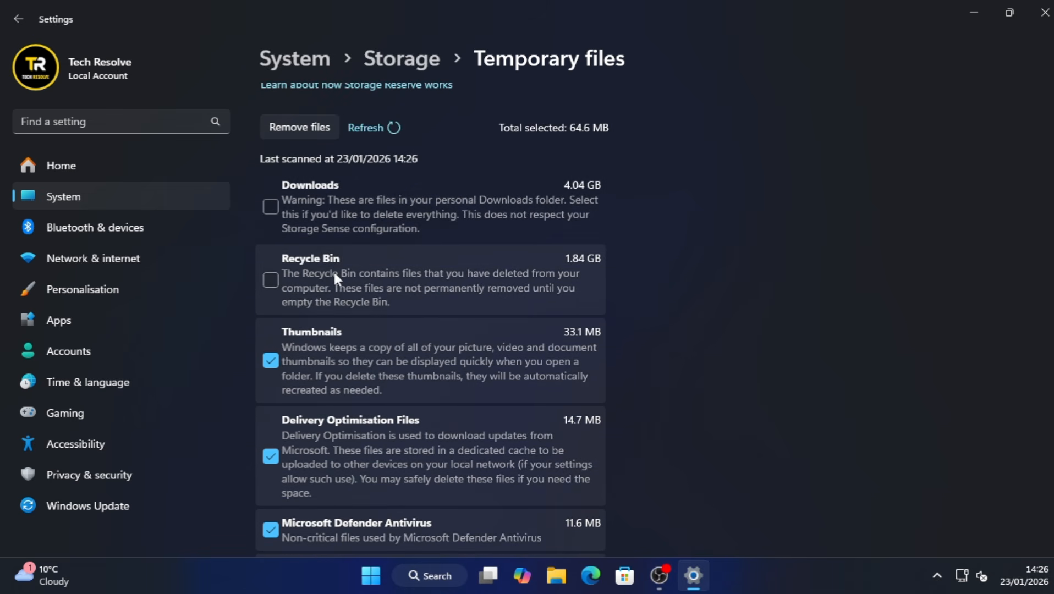
click(271, 280)
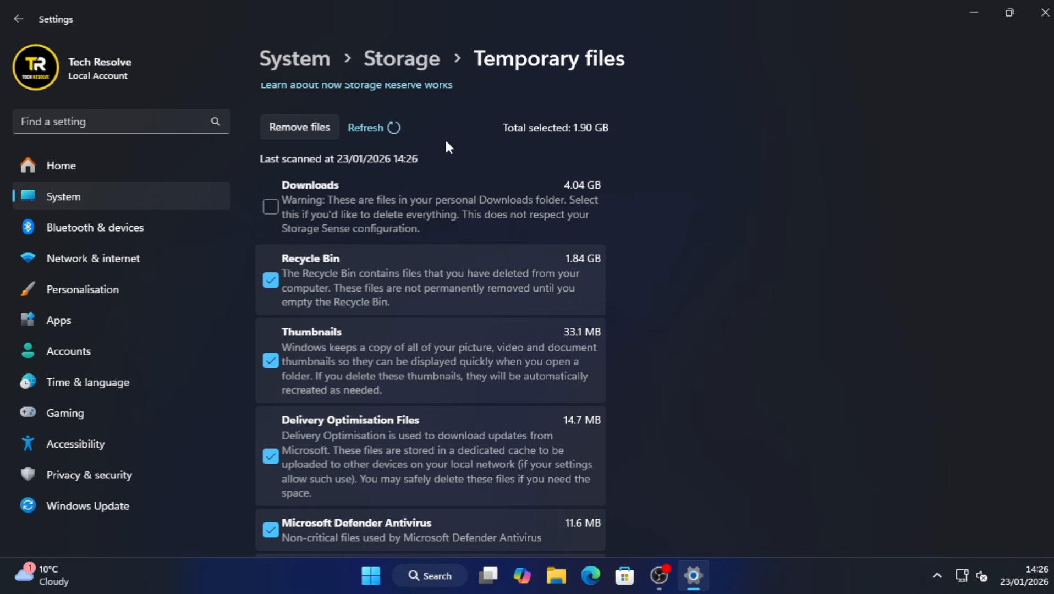
click(316, 132)
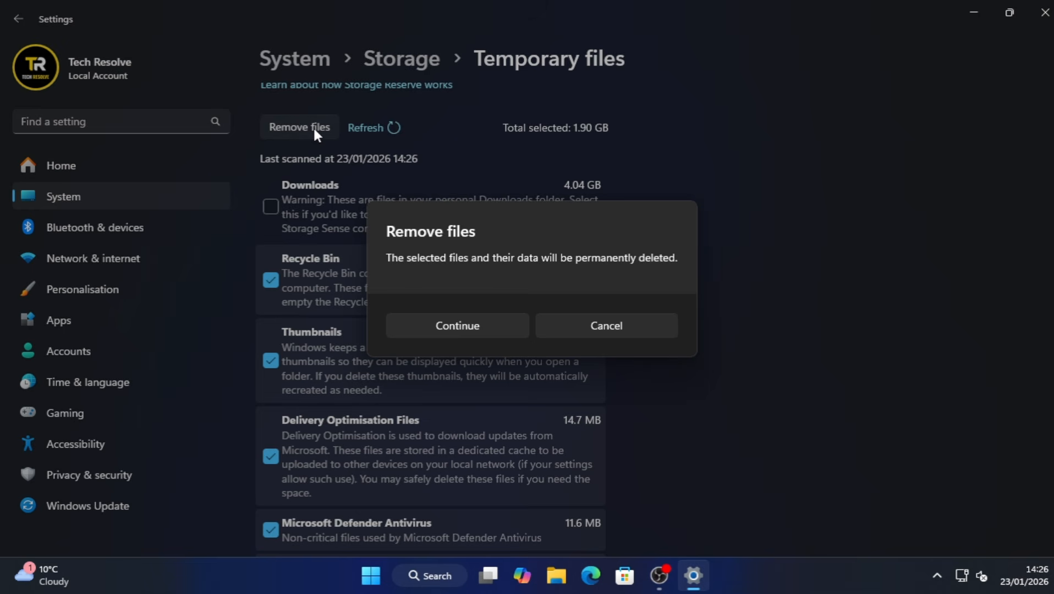
click(490, 325)
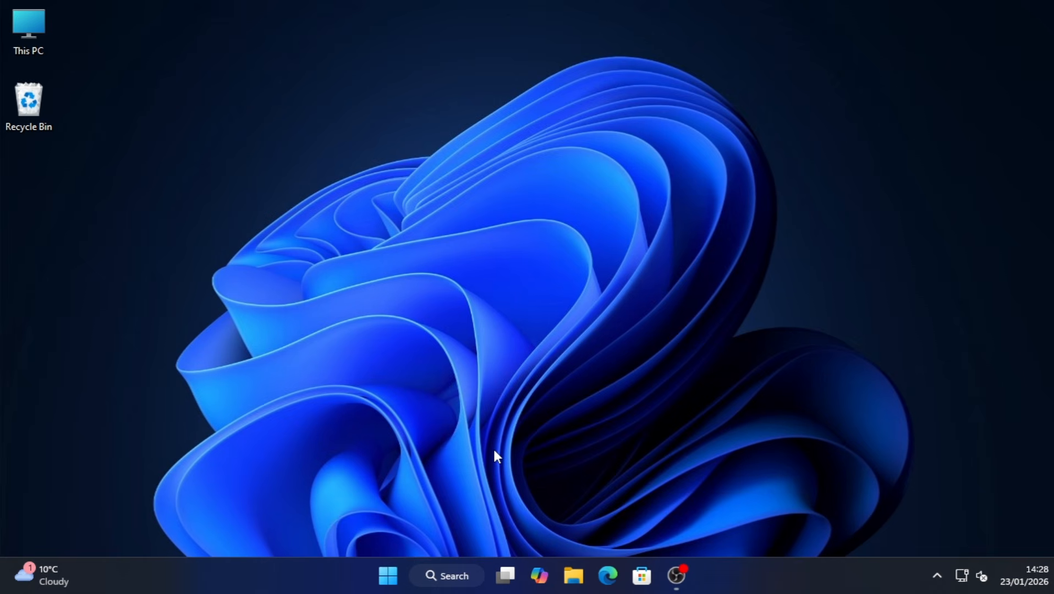
Step: Search for Disk Clean-up and start it for the C: drive
click(442, 587)
text(d)
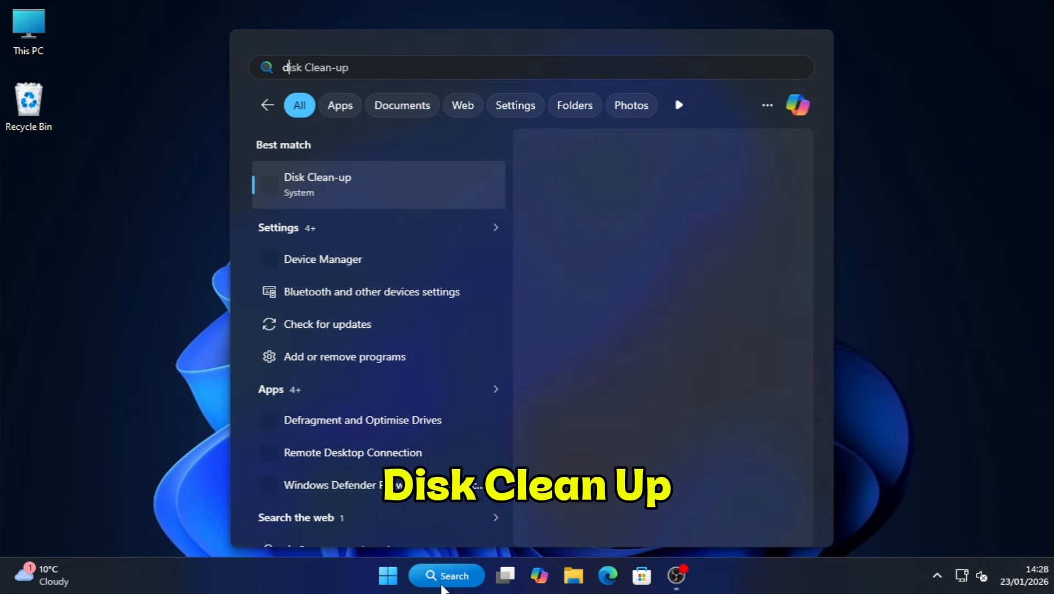
text(isk)
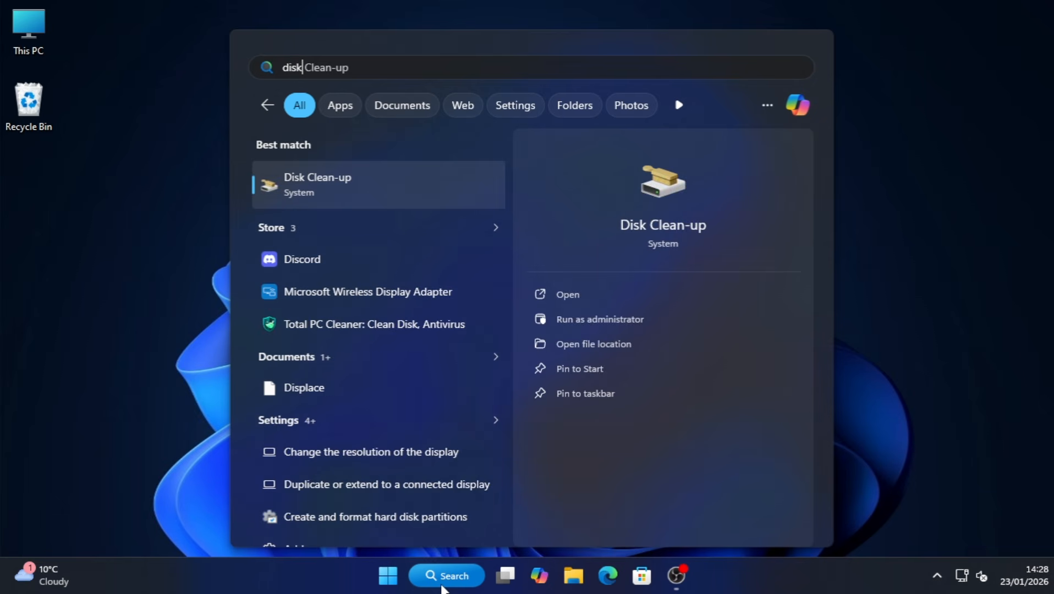
key(Return)
click(491, 313)
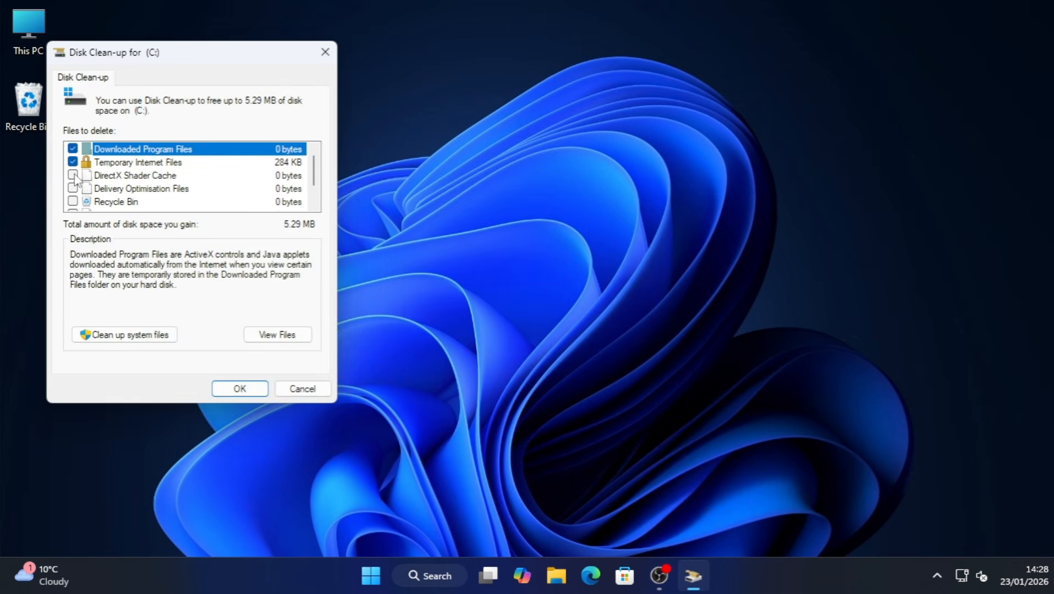
Step: Also mark DirectX Shader Cache, Delivery Optimisation Files, Recycle Bin and Temporary files, and permanently delete all marked files
click(73, 189)
click(73, 201)
scroll(306, 175, down, 2)
click(73, 188)
click(240, 389)
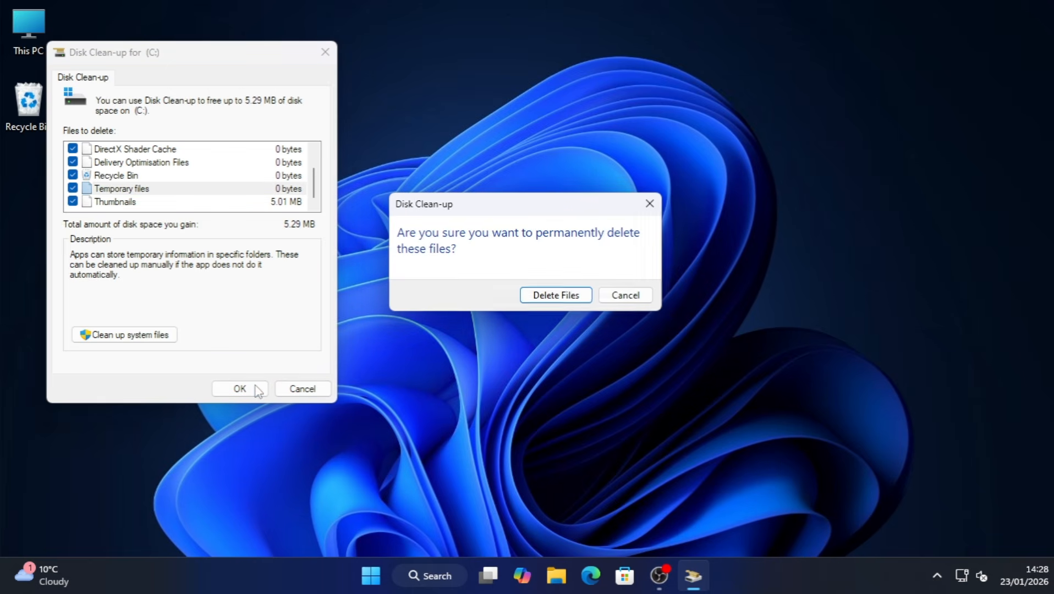
click(545, 295)
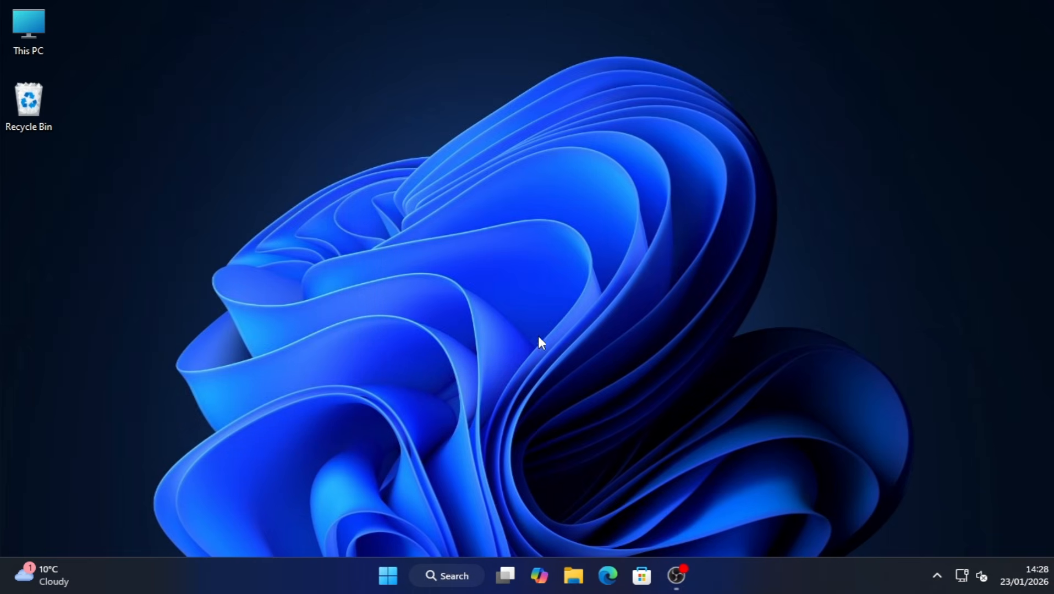
Step: Reopen Disk Clean-up for the C: drive and rescan it to include system files
click(460, 575)
text(disk Clean-up)
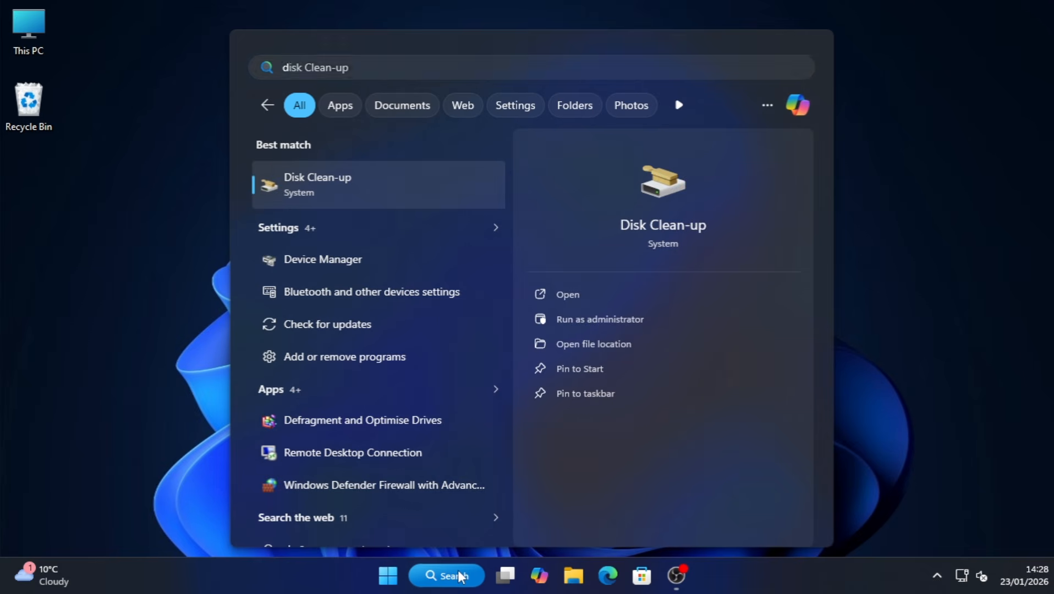
key(Return)
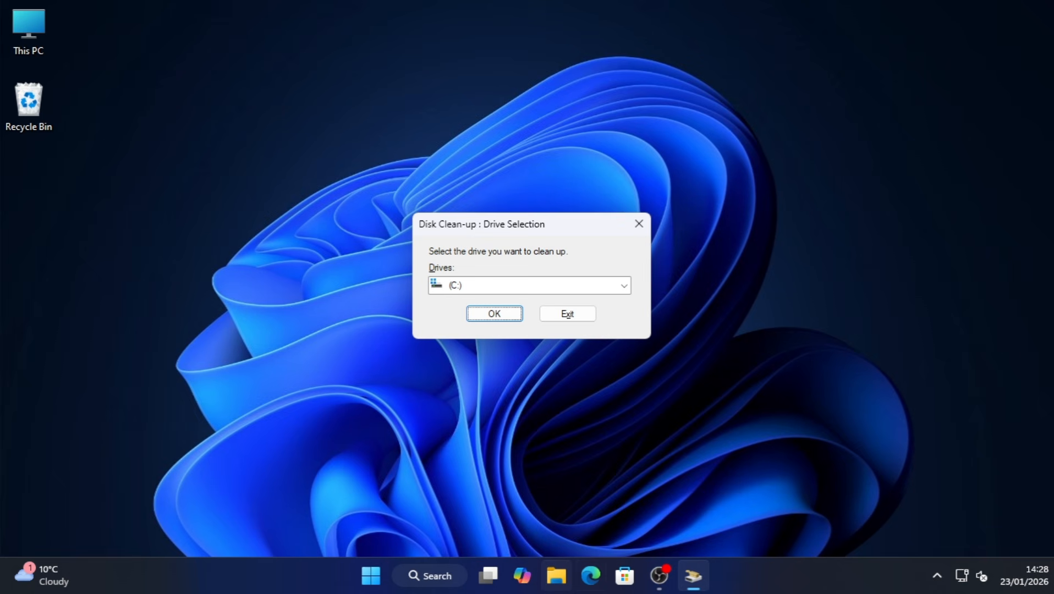
click(482, 312)
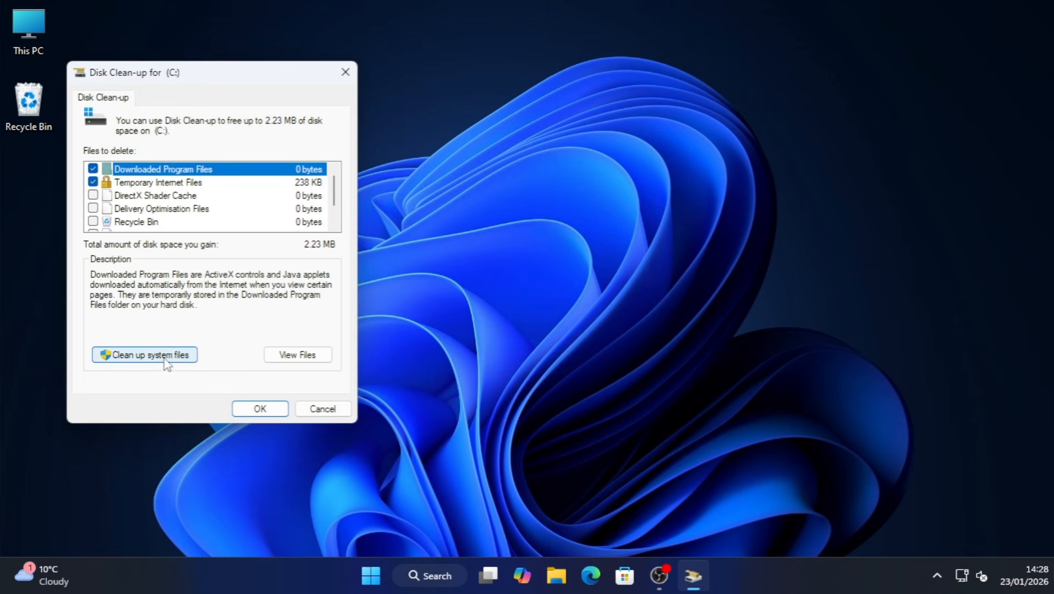
click(165, 357)
click(473, 318)
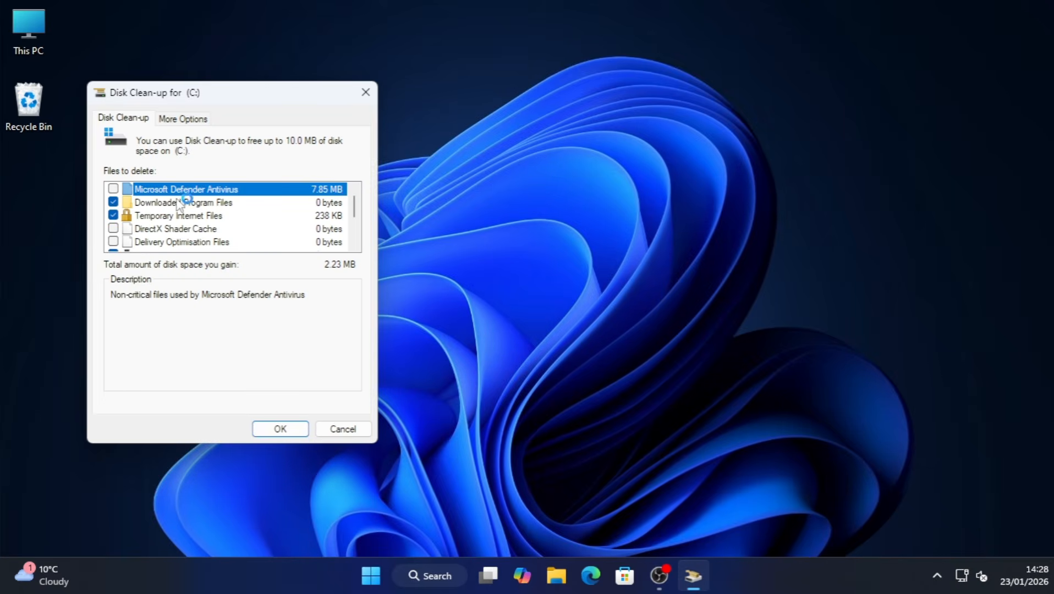
Step: Mark Temporary files, Recycle Bin and Language Resource Files for deletion in the system file clean-up list
scroll(356, 218, down, 1)
scroll(358, 219, down, 2)
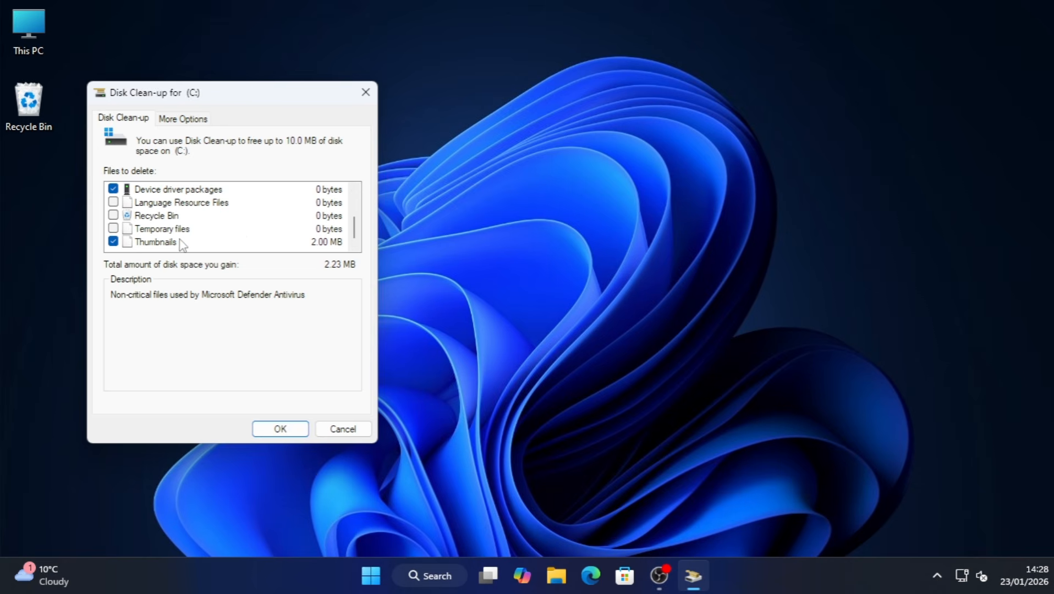
click(114, 229)
click(113, 215)
click(114, 202)
Step: Also mark Microsoft Defender Antivirus, DirectX Shader Cache and Delivery Optimisation Files, and permanently delete all marked files
drag(357, 225, 352, 197)
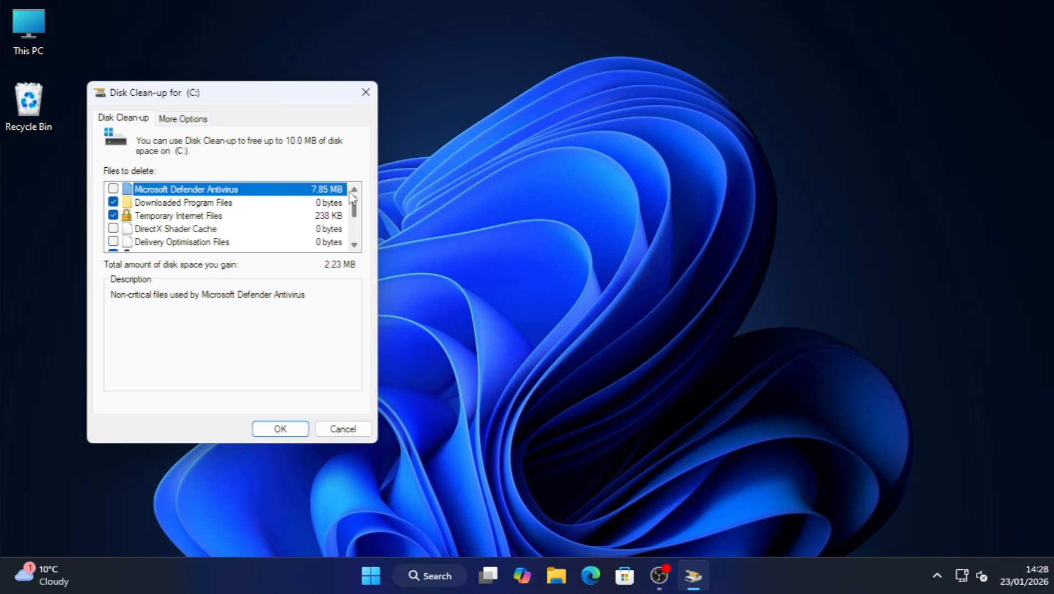
click(113, 188)
click(114, 229)
click(113, 240)
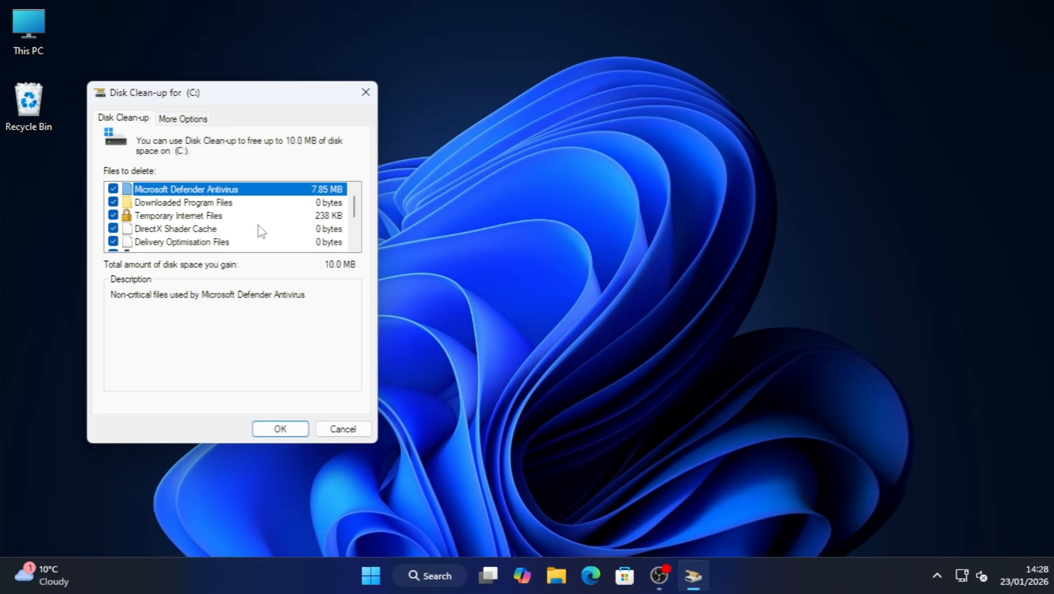
mouse_move(356, 208)
mouse_down()
mouse_move(359, 239)
mouse_move(355, 199)
mouse_move(355, 229)
mouse_up()
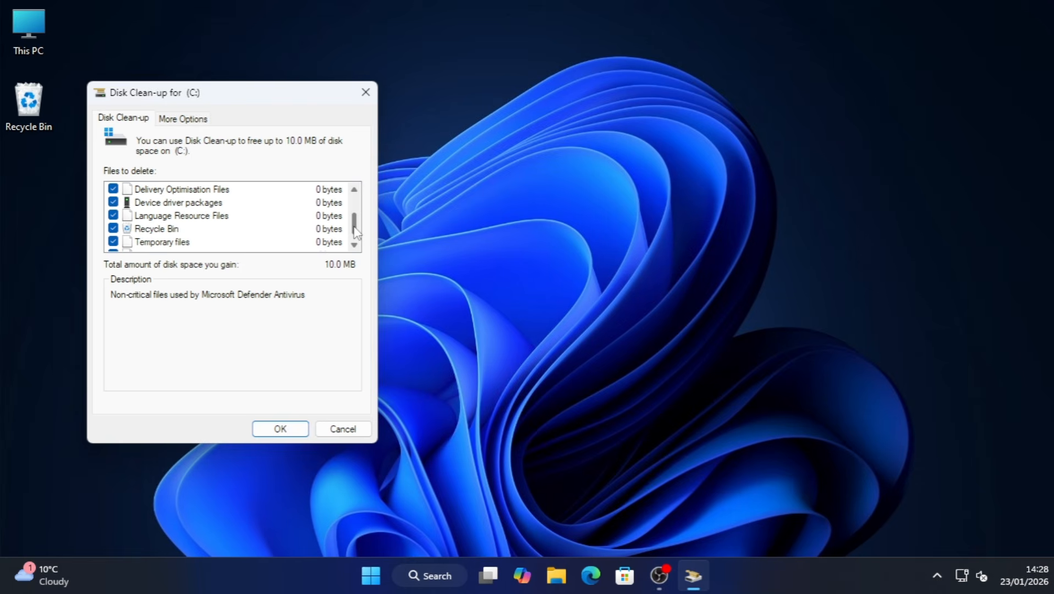
click(279, 428)
click(555, 295)
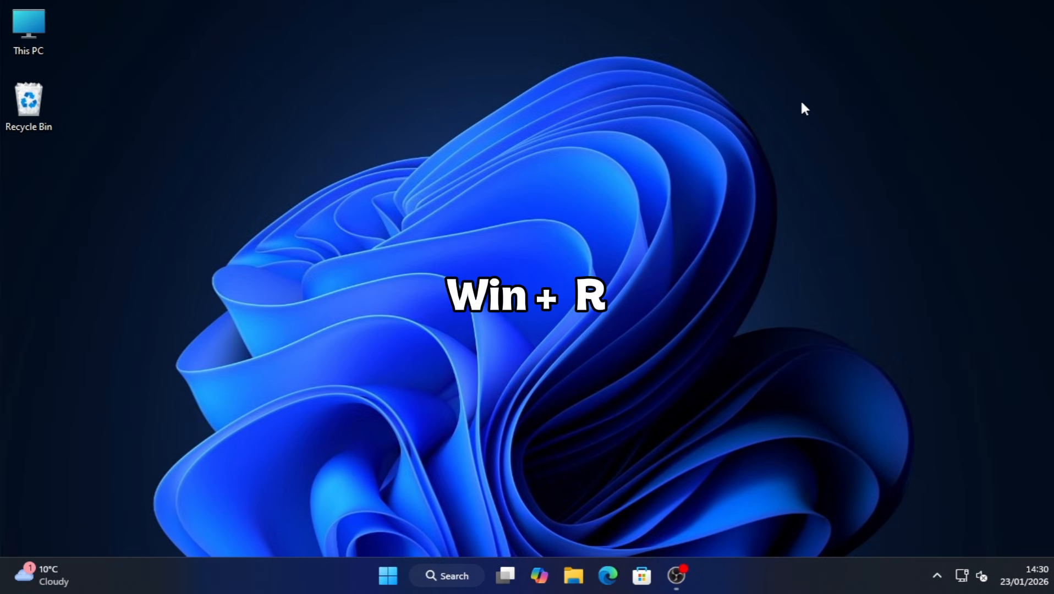
Step: Open the Windows Temp folder by running the command temp
key(super+r)
key(BackSpace)
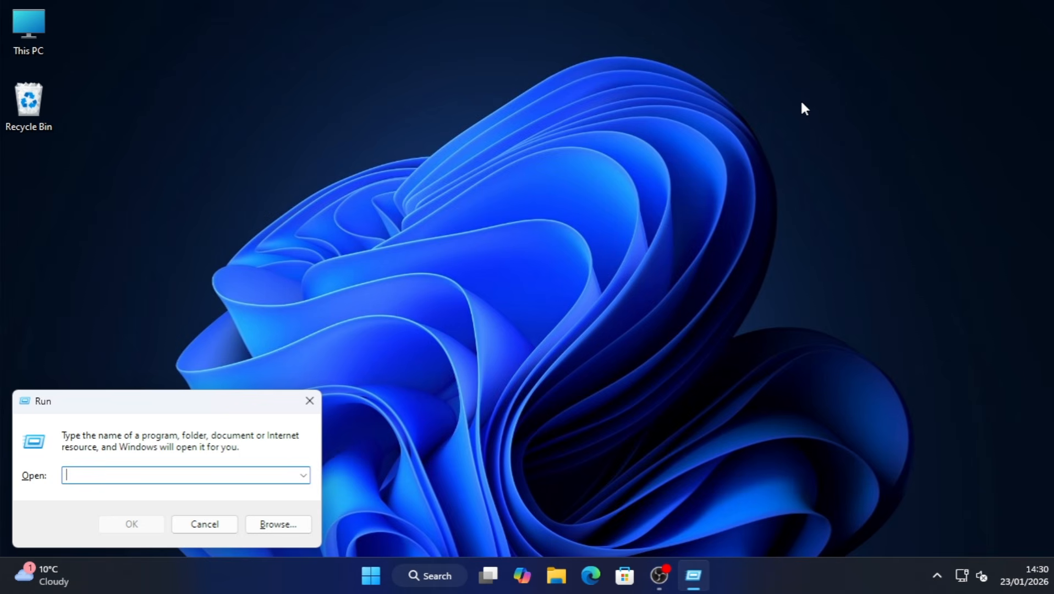
text(te)
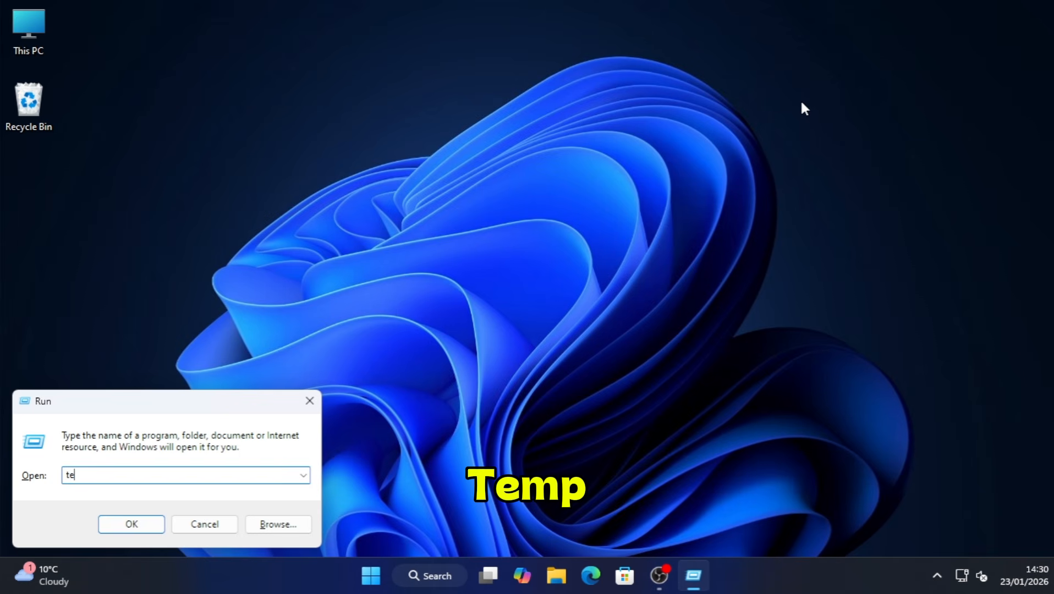
text(mp)
key(Return)
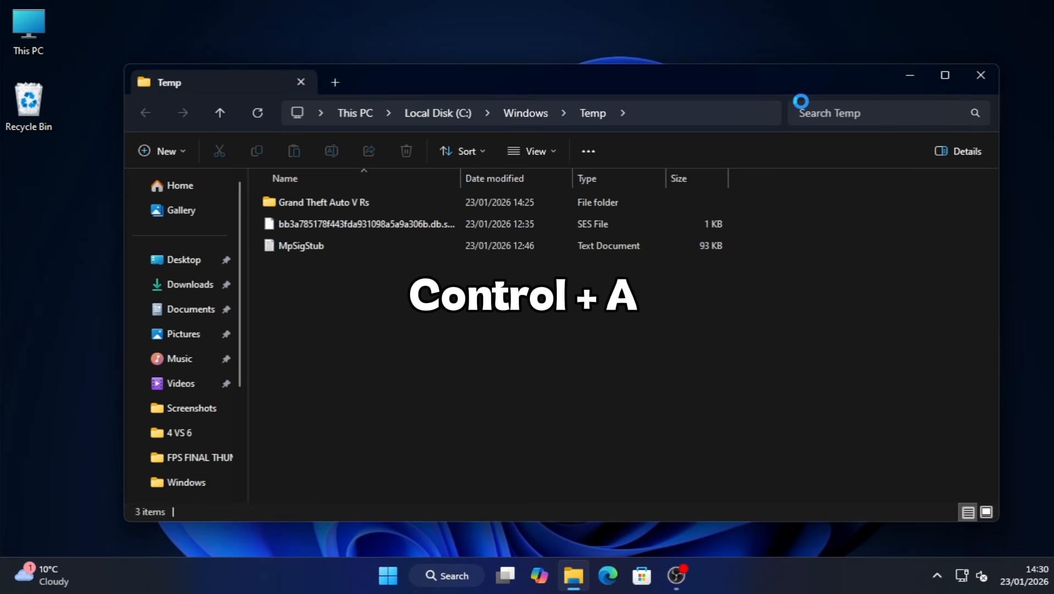
Step: Delete all items in the Windows Temp folder and close its window
key(ctrl+a)
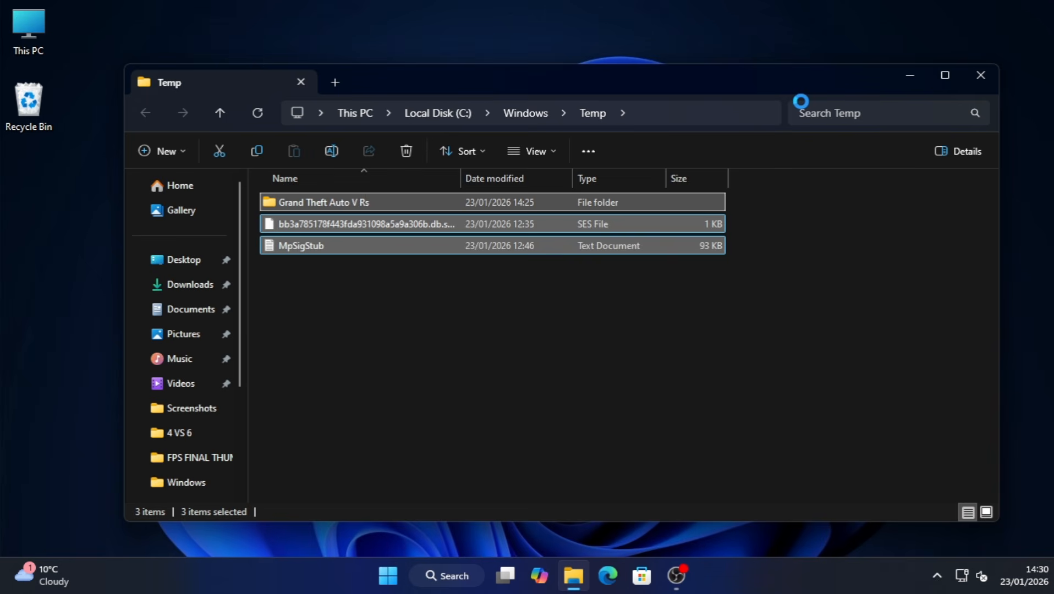
right_click(603, 239)
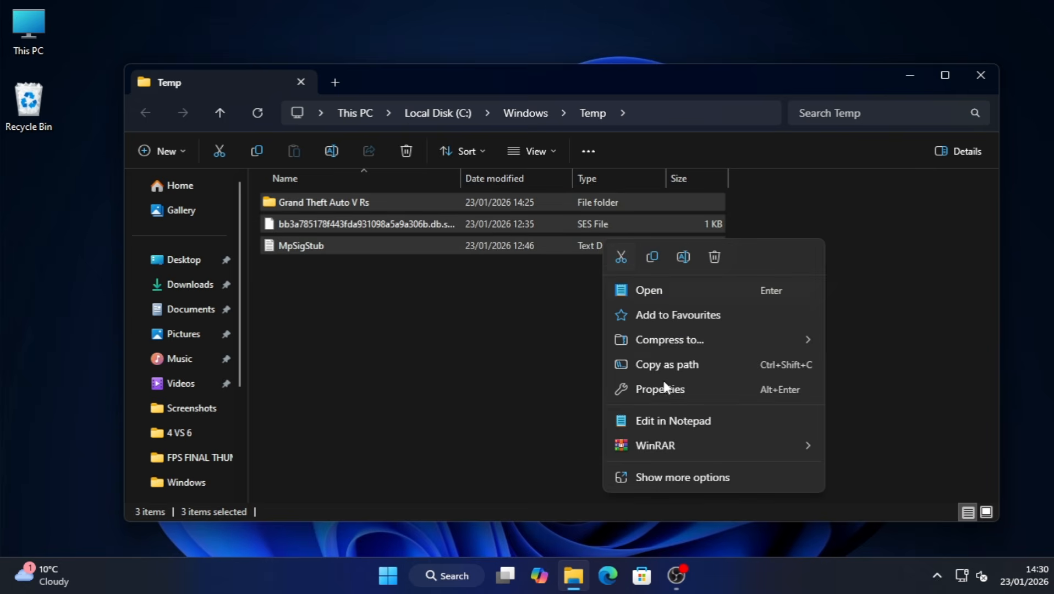
click(713, 257)
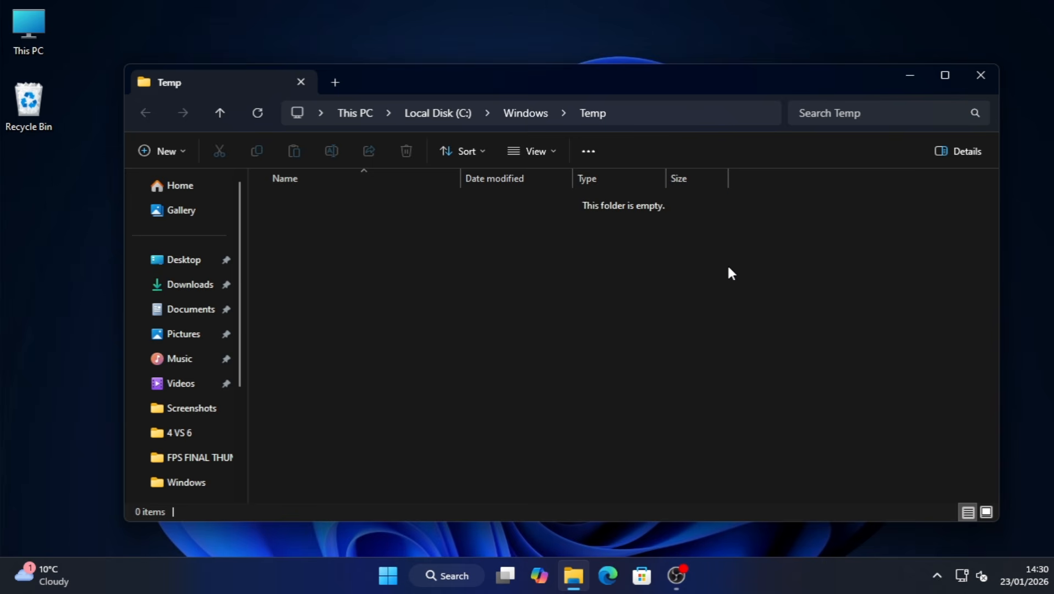
click(984, 77)
Step: Open the user's local Temp folder by running %temp% and look through its files
key(super+r)
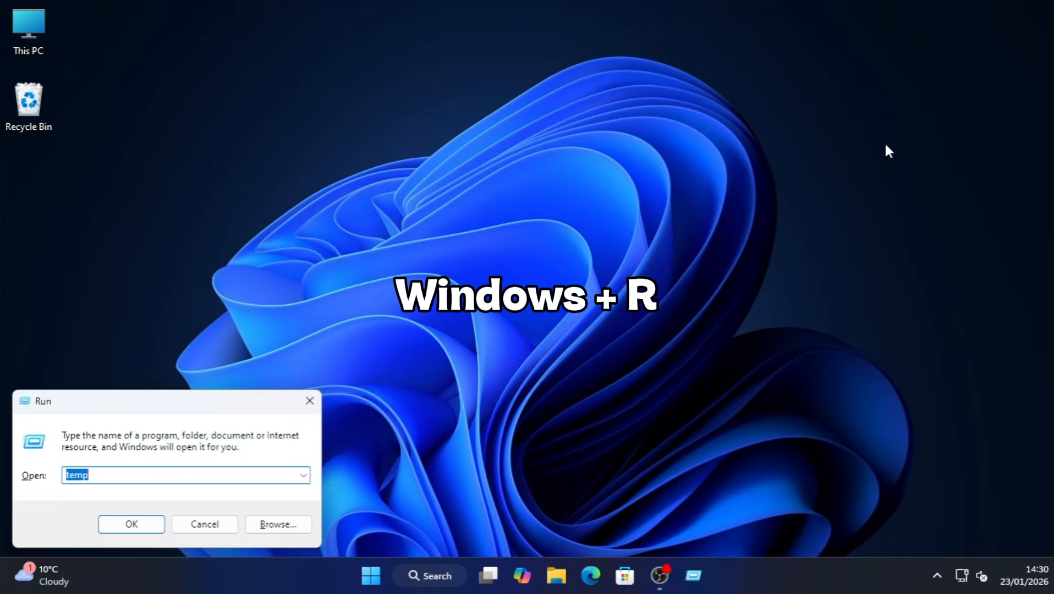
key(BackSpace)
text(%)
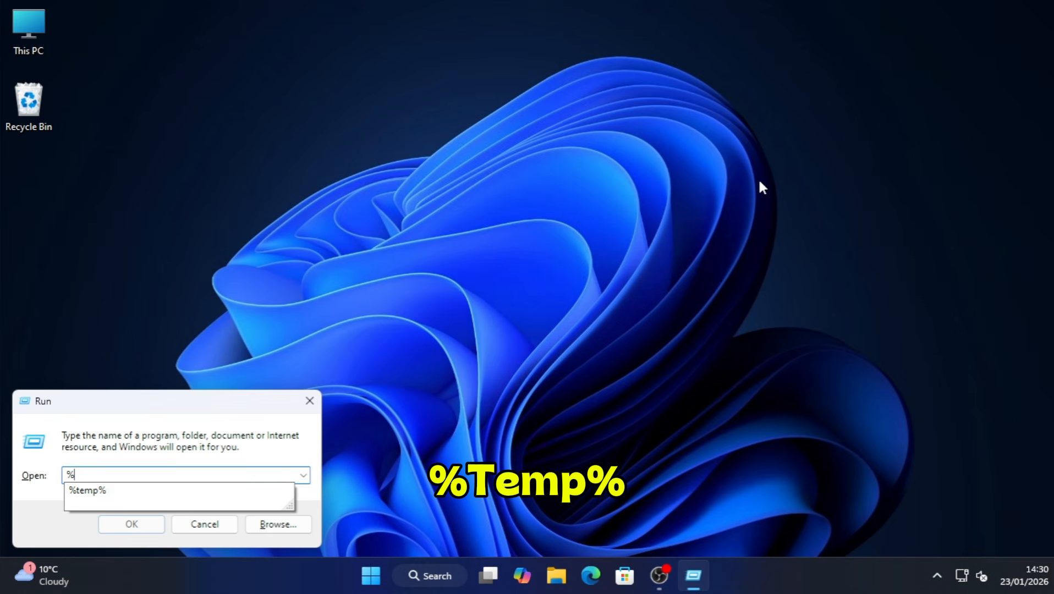
text(temp%)
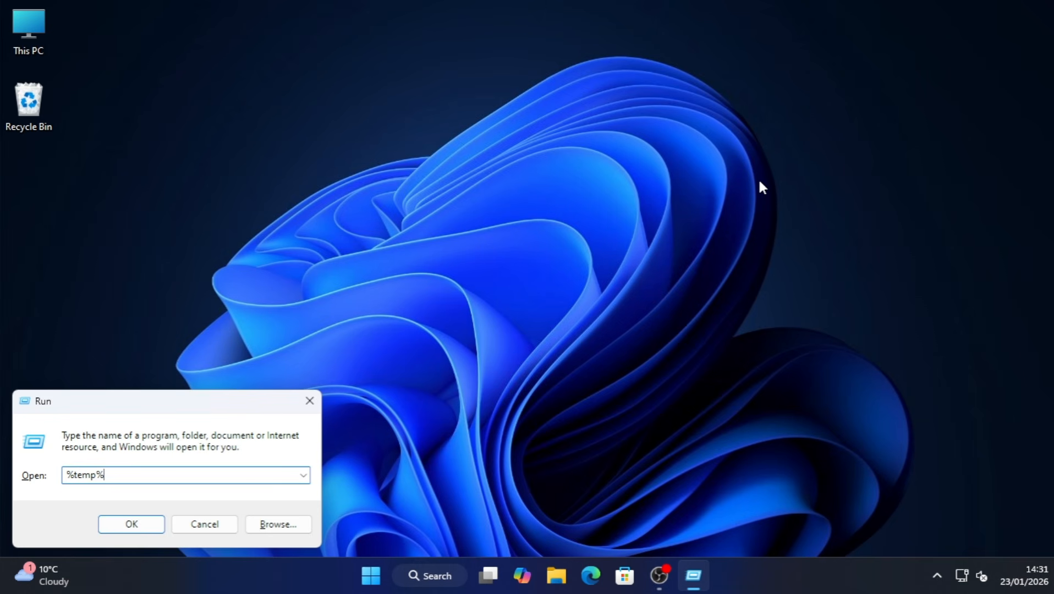
key(Return)
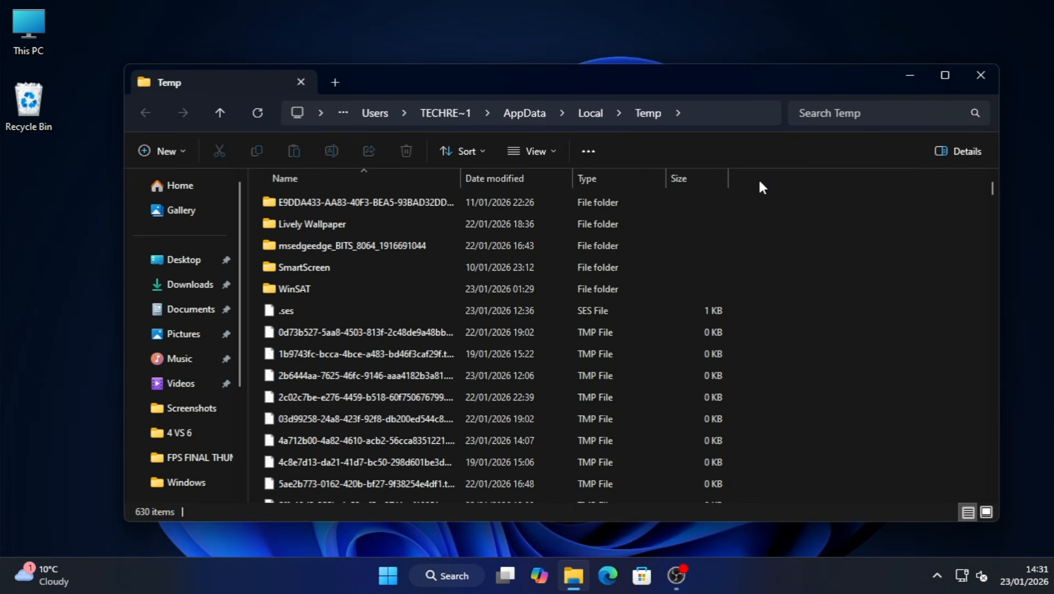
click(582, 311)
scroll(819, 374, down, 10)
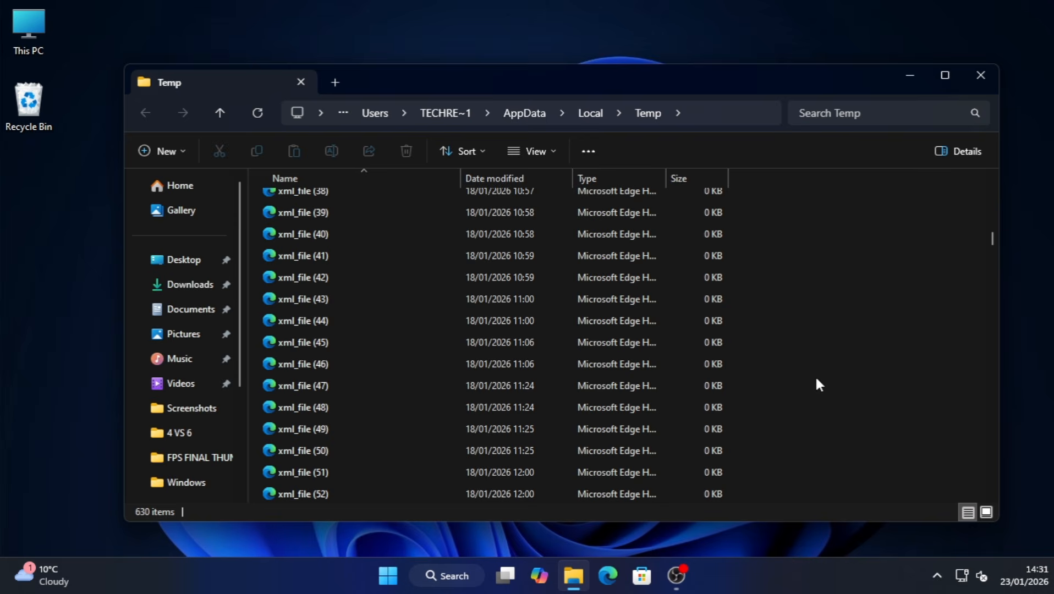
Step: Delete all items in the local Temp folder, granting administrator permission and skipping the file in use, and close the window
key(ctrl+a)
key(Delete)
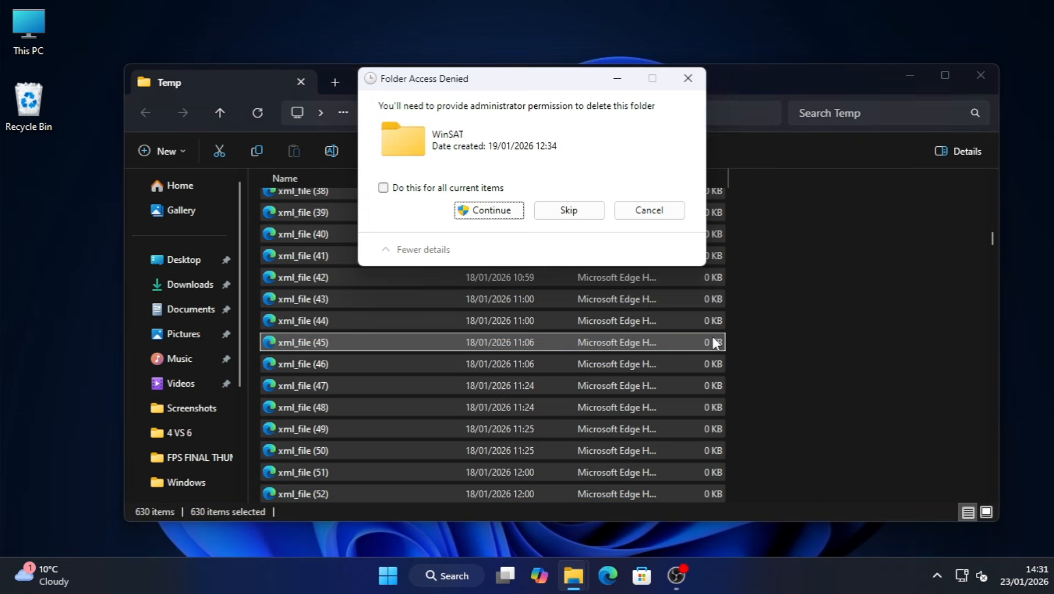
click(480, 209)
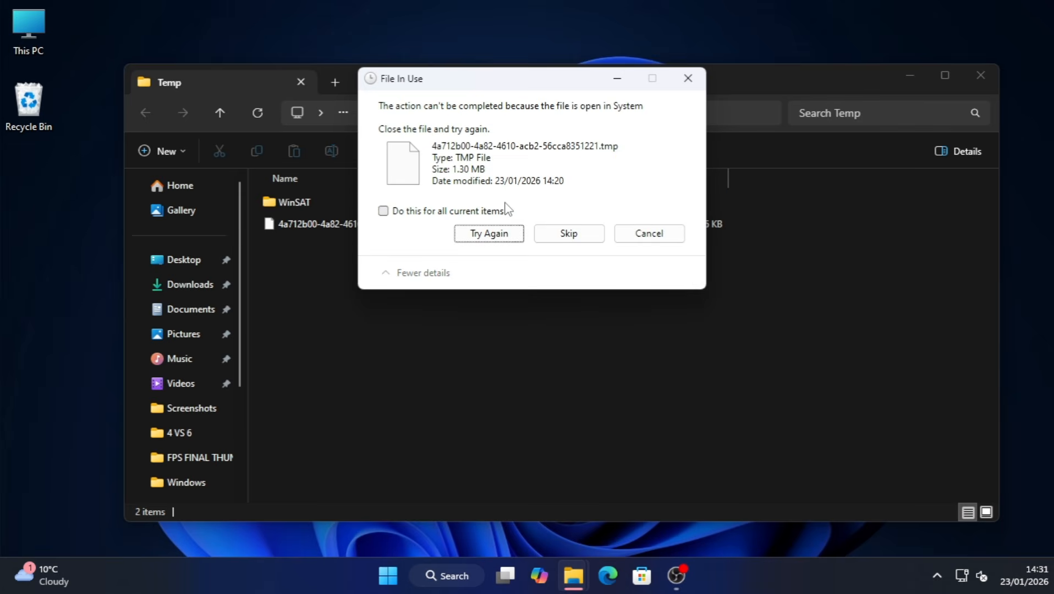
click(569, 233)
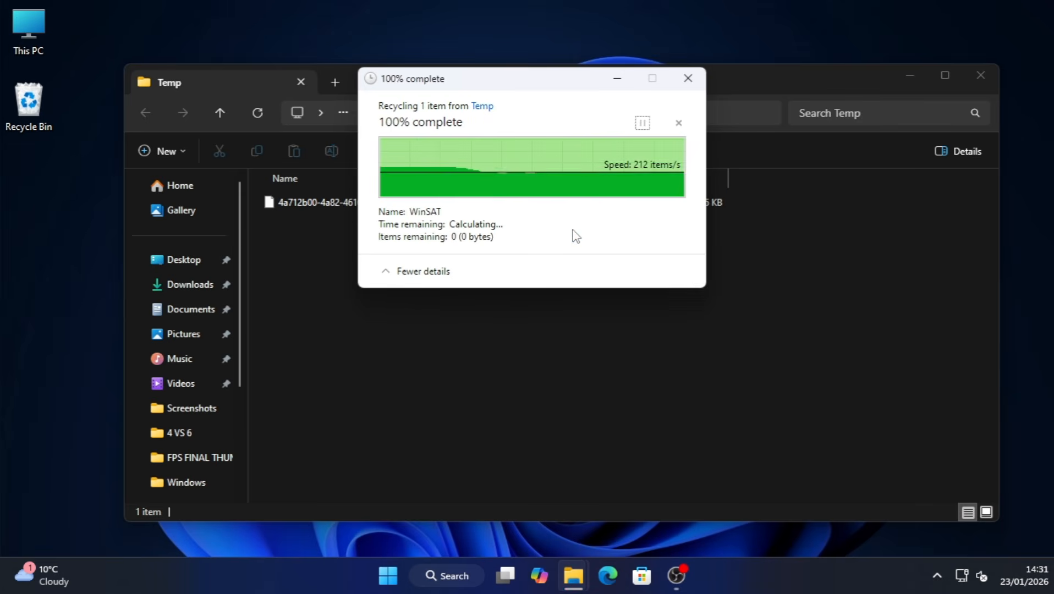
click(972, 76)
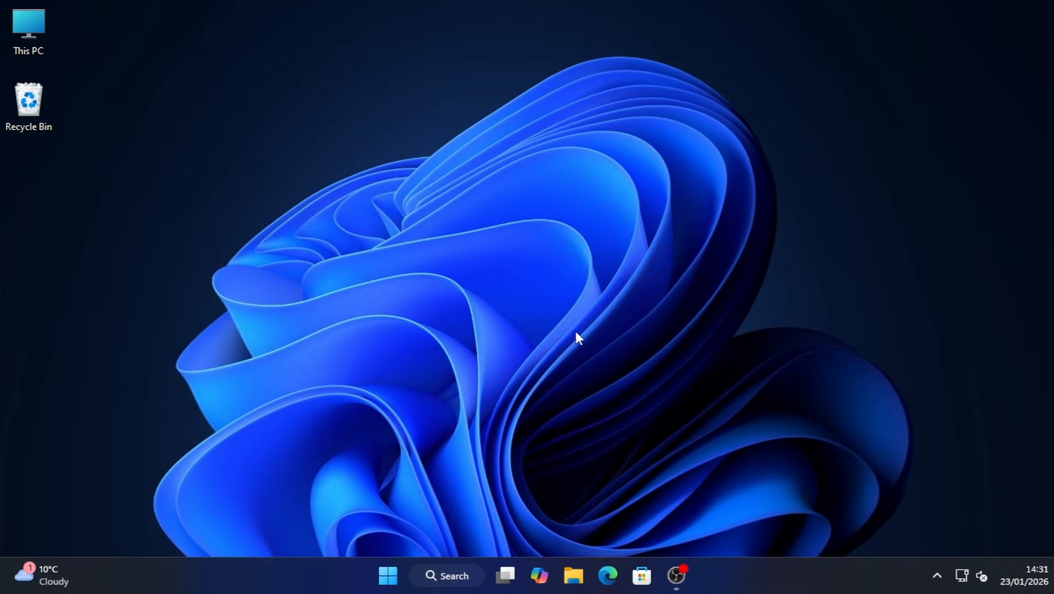
Step: Open the Windows Prefetch folder by running the command prefetch
key(super+r)
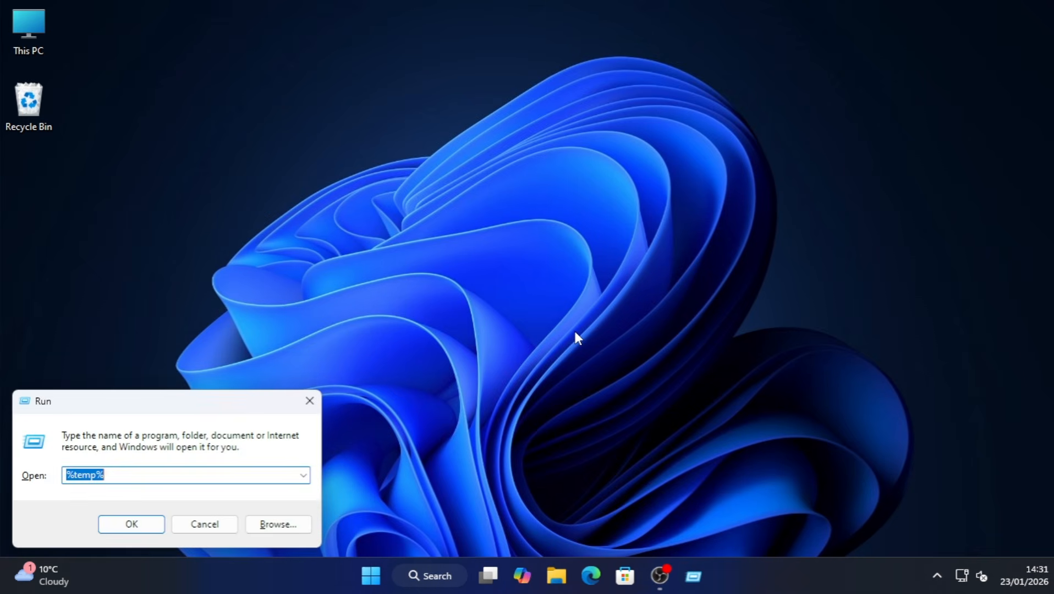
key(BackSpace)
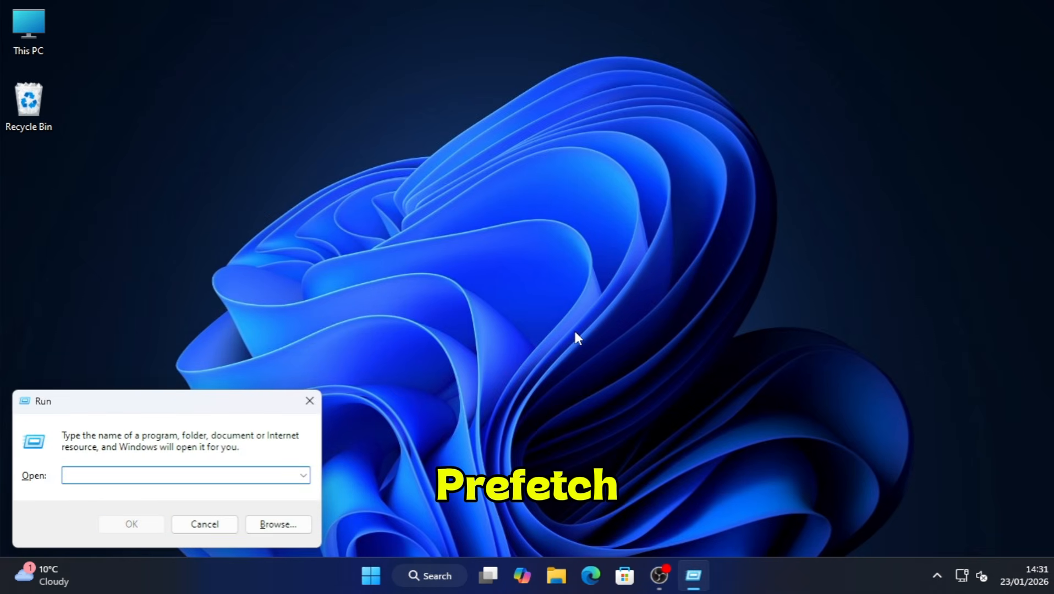
text(prefe)
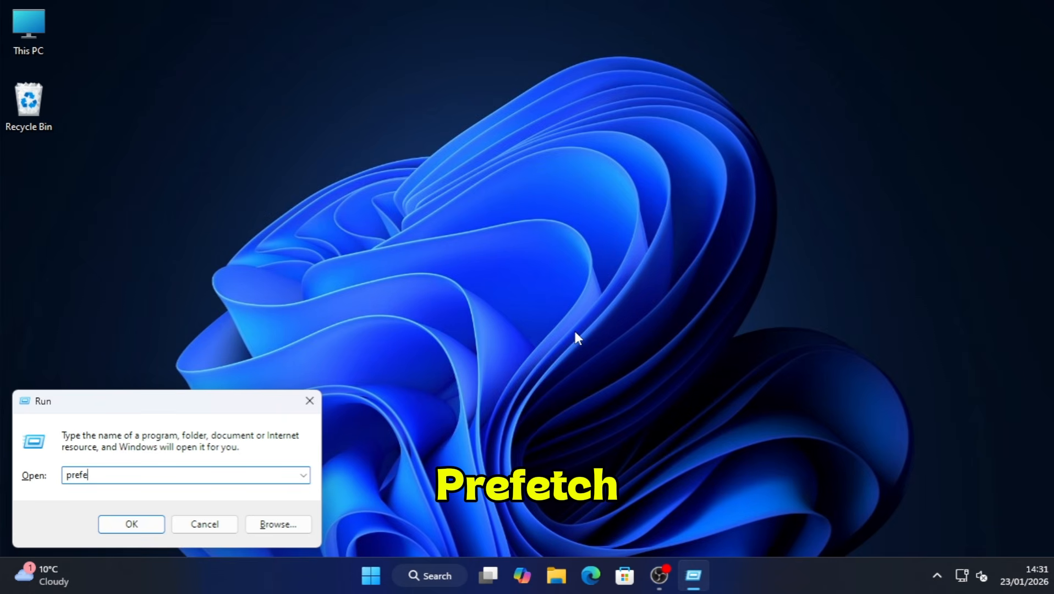
text(tch)
key(Return)
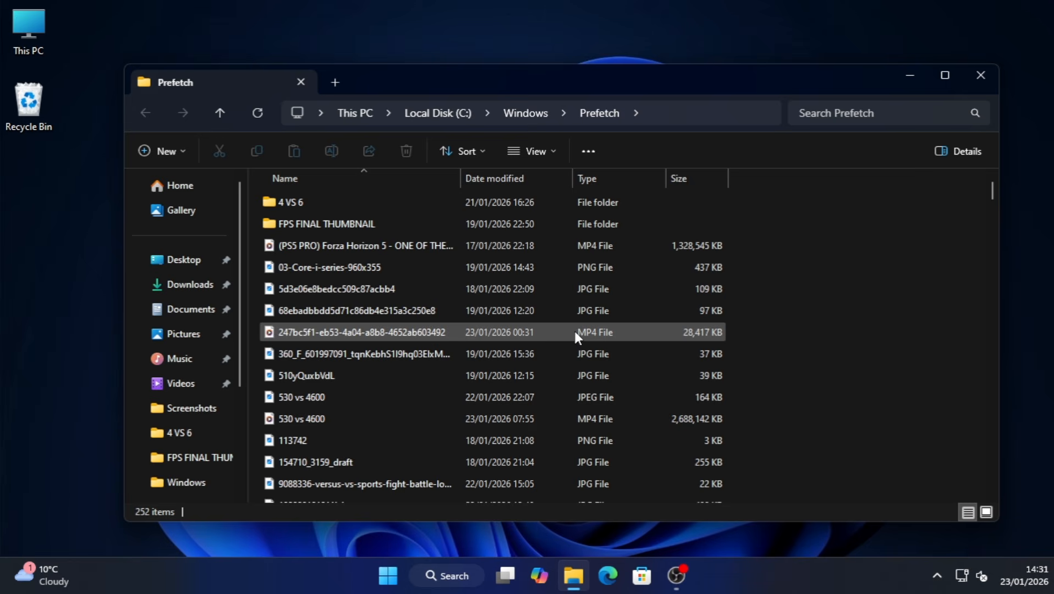
Step: Delete all items in the Prefetch folder, skipping the file that is in use
key(ctrl+a)
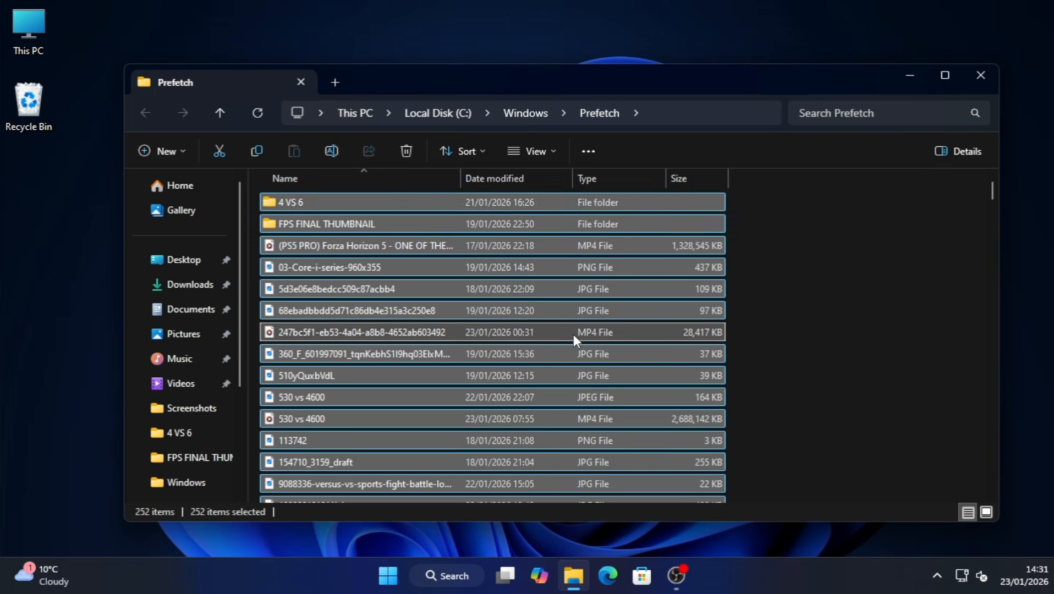
right_click(573, 335)
click(714, 352)
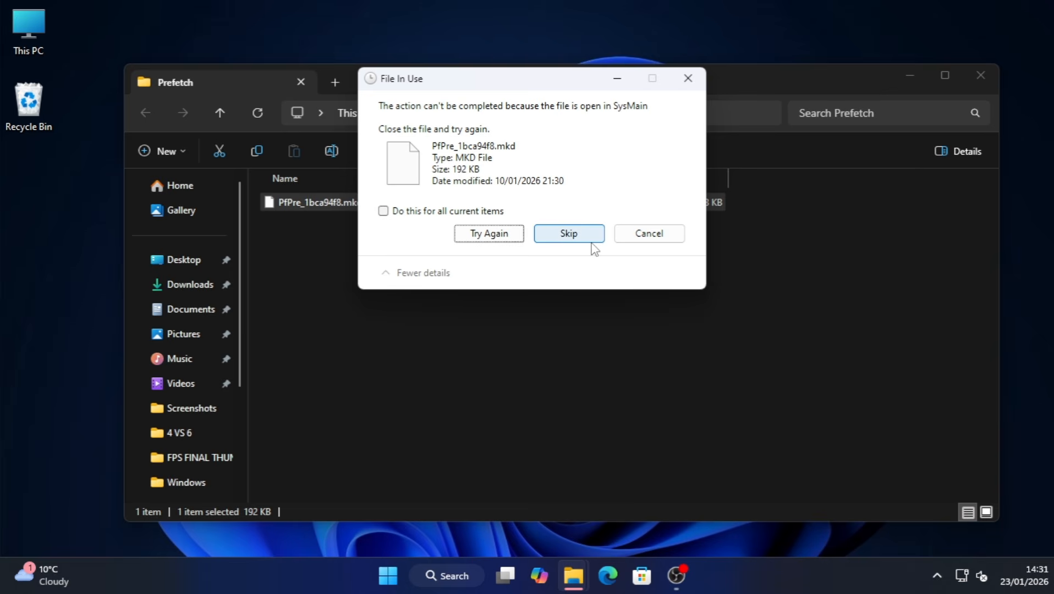
click(573, 240)
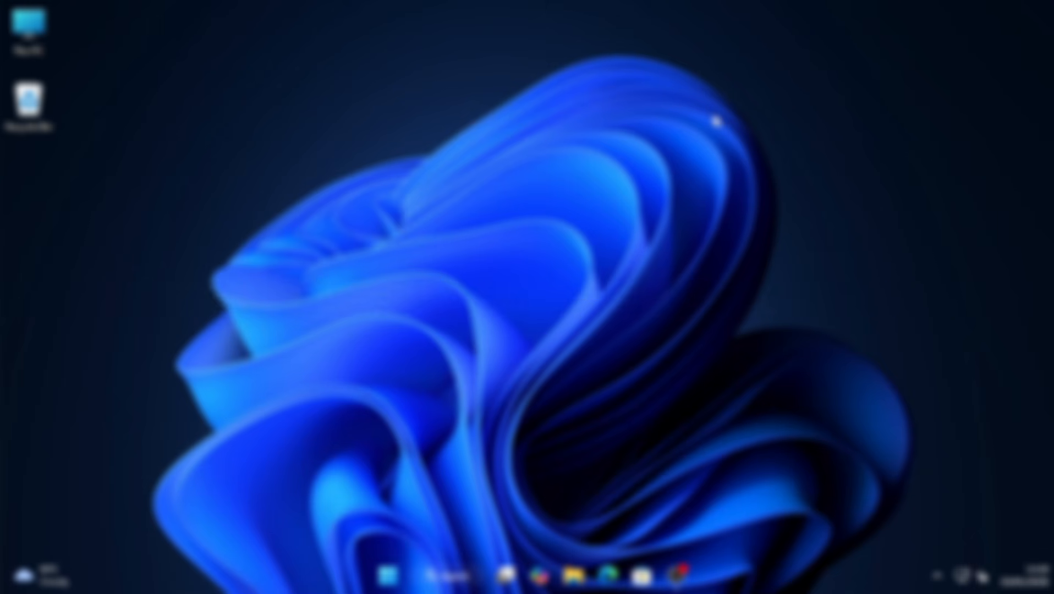
Step: Open the folder C:\Windows\SoftwareDistribution\Download in File Explorer
click(573, 579)
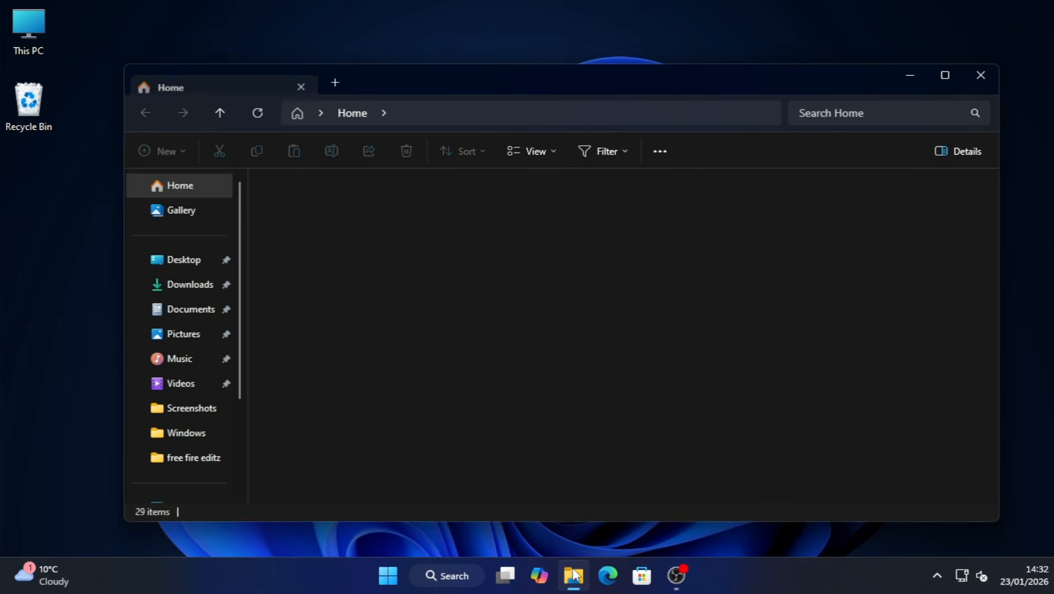
click(434, 114)
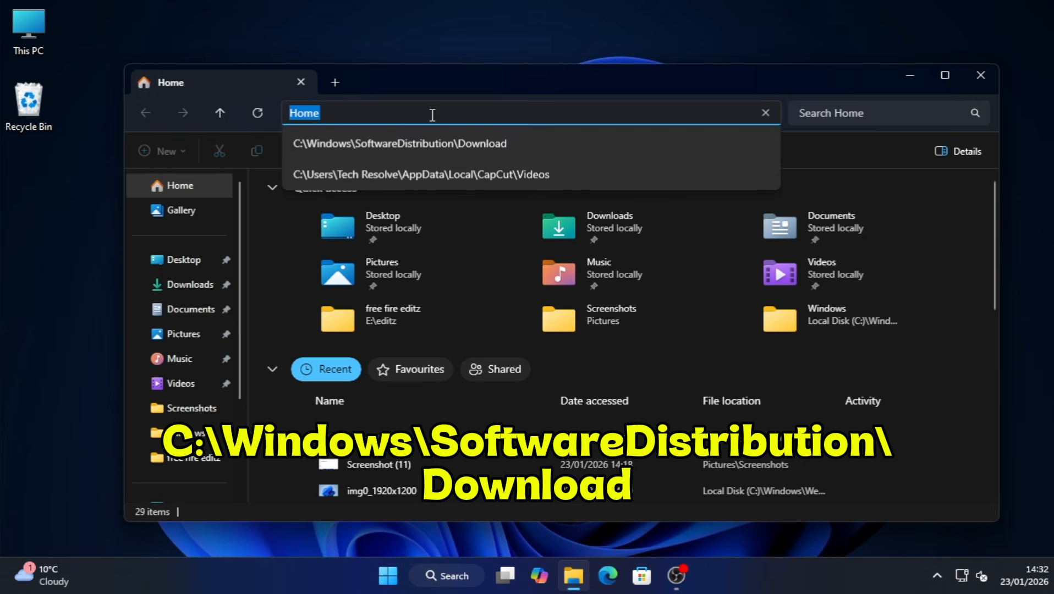
click(436, 144)
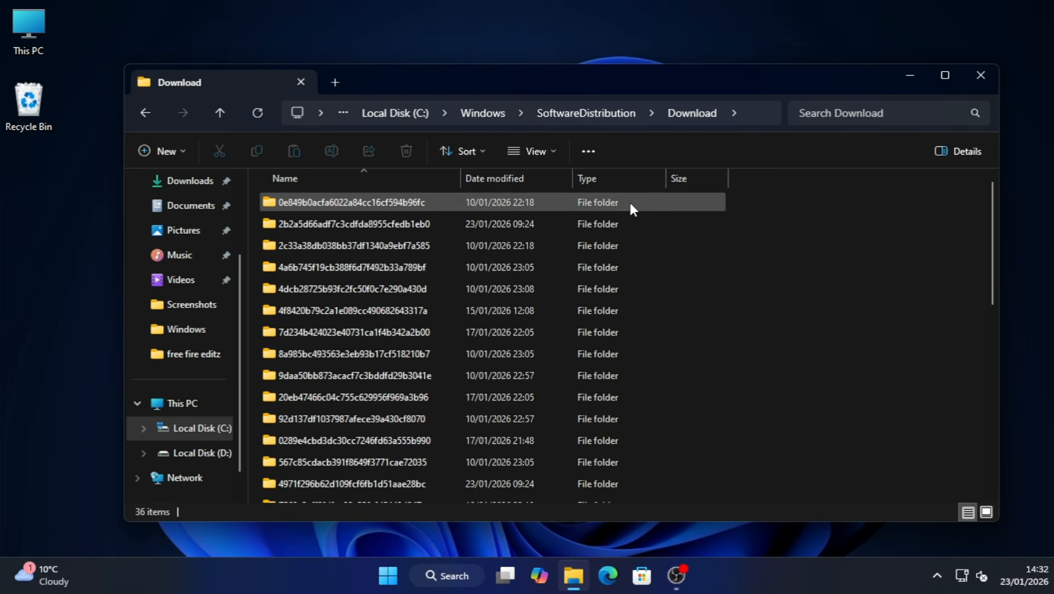
Step: Delete all items in the SoftwareDistribution Download folder, granting administrator permission for all current items
drag(741, 199, 264, 514)
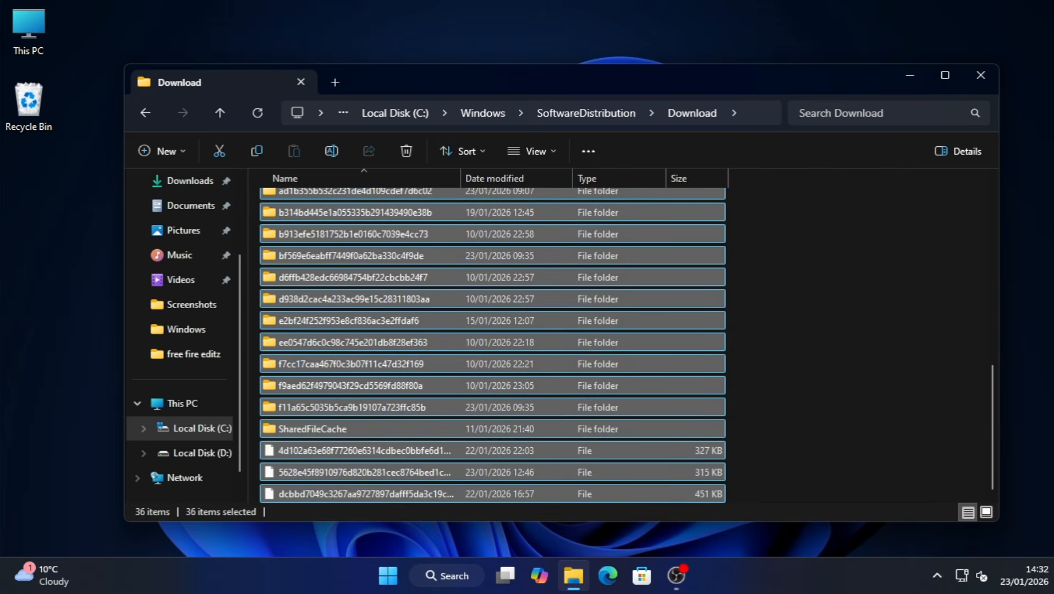
right_click(441, 354)
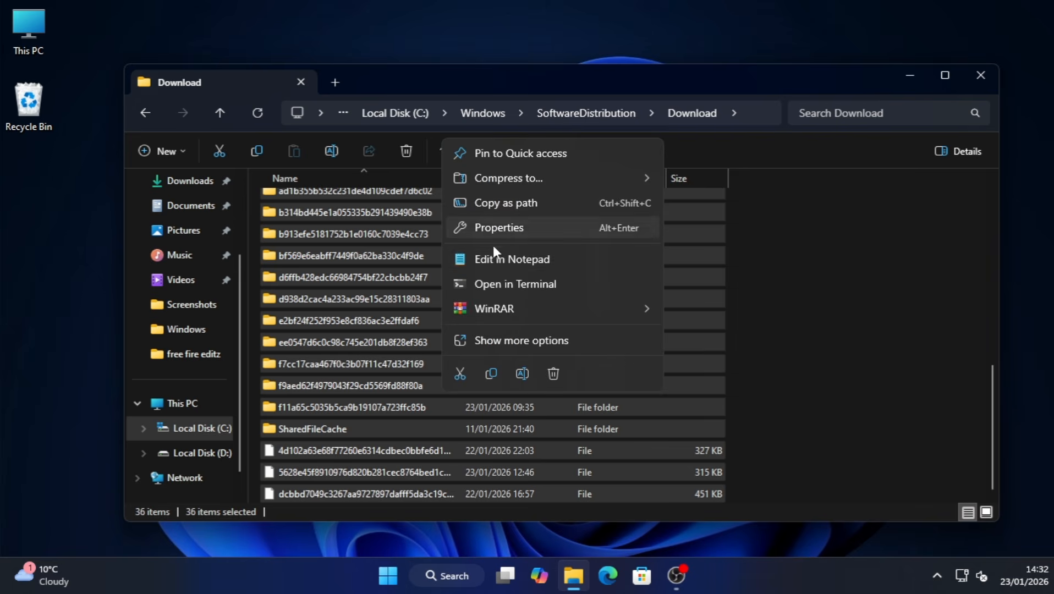
click(563, 369)
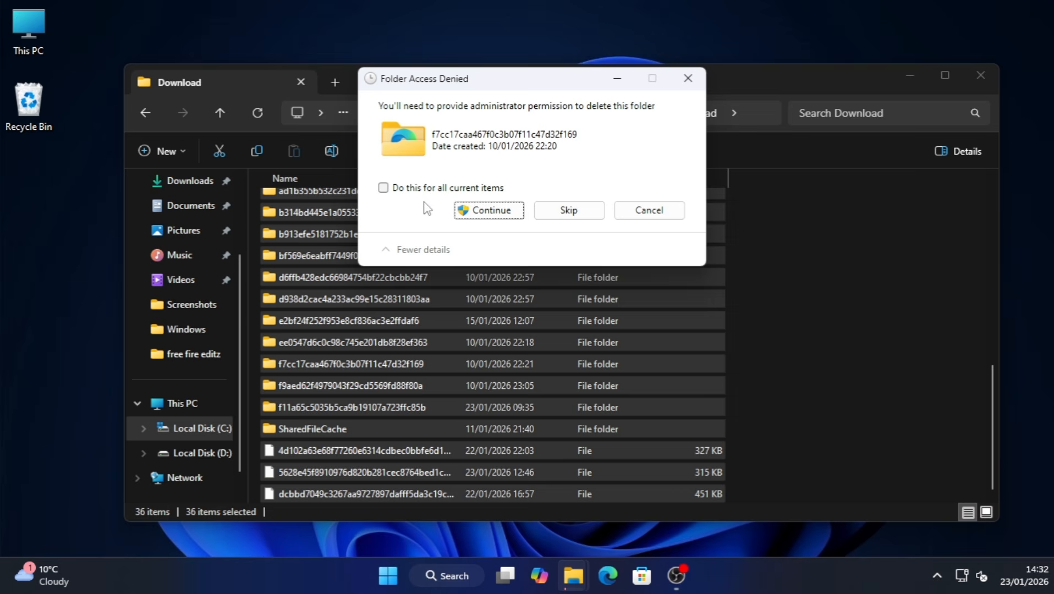
click(457, 188)
click(485, 210)
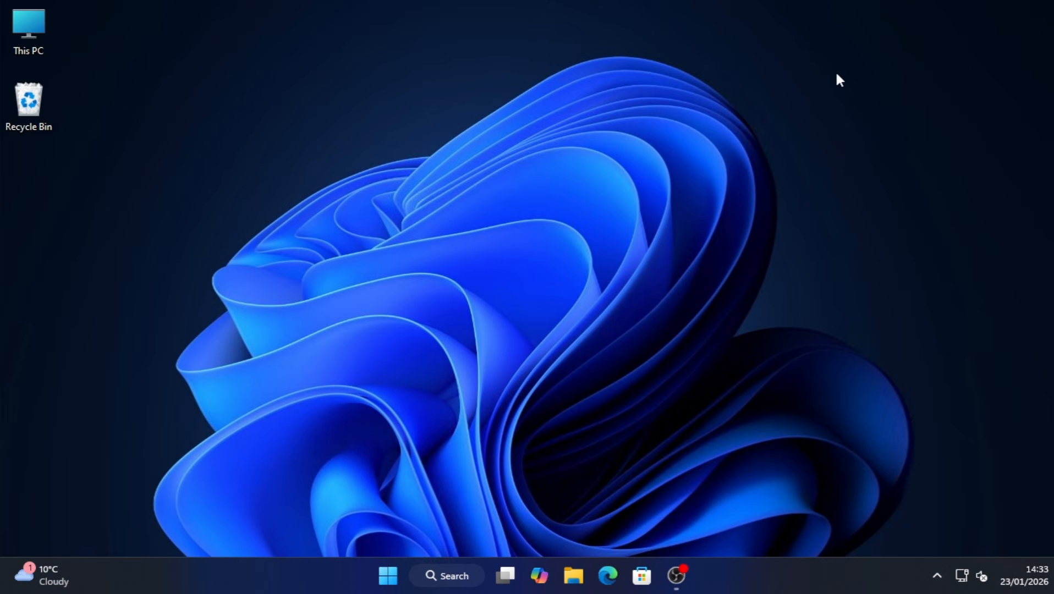
Step: Empty the Recycle Bin and confirm the permanent deletion
right_click(37, 101)
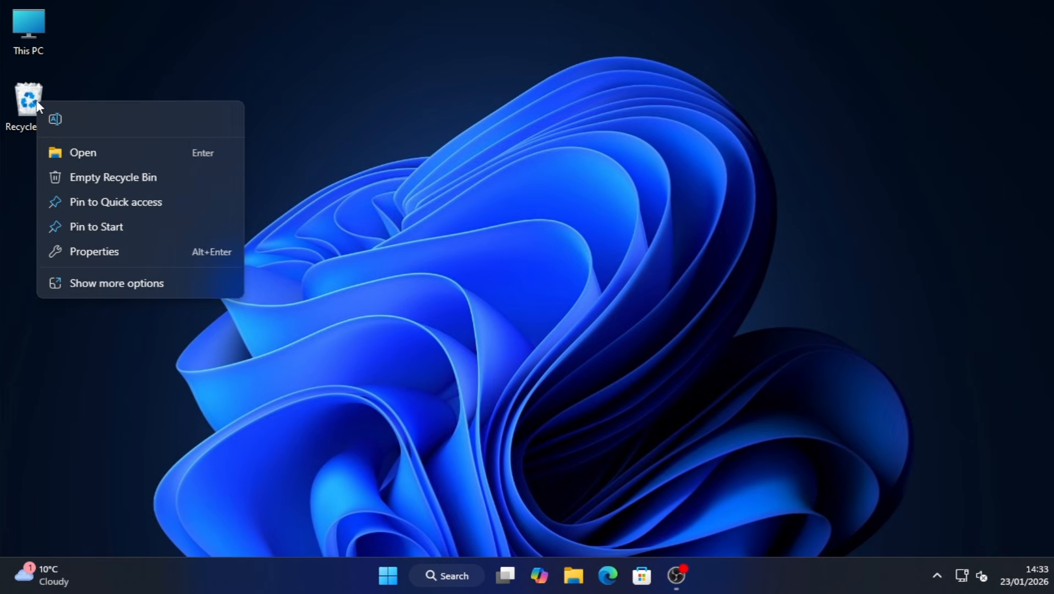
click(117, 180)
click(579, 300)
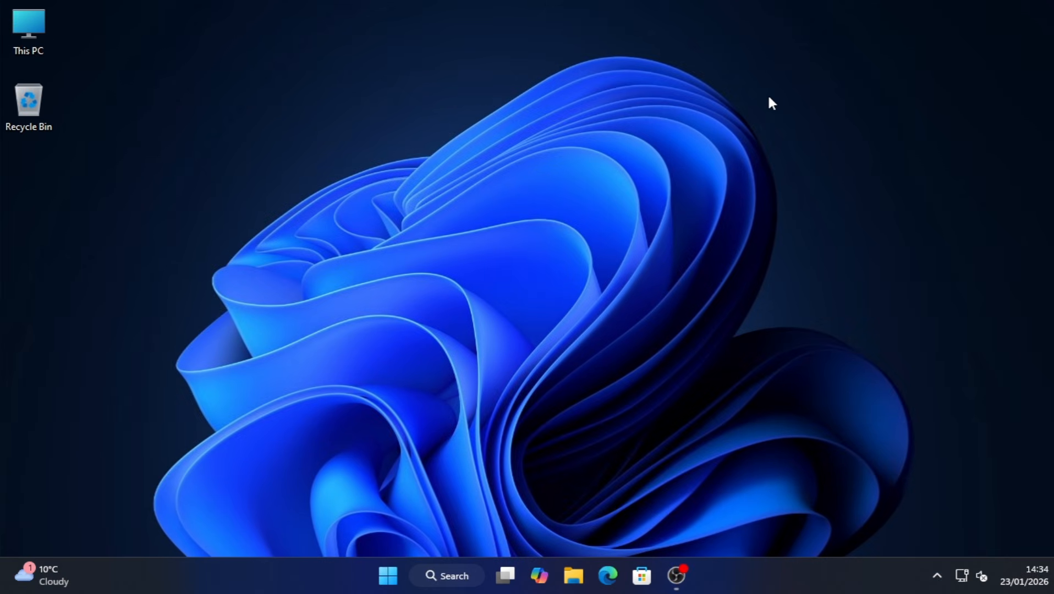
Step: Open the list of installed apps in Windows Settings and sort it by Size (Large to small)
click(388, 574)
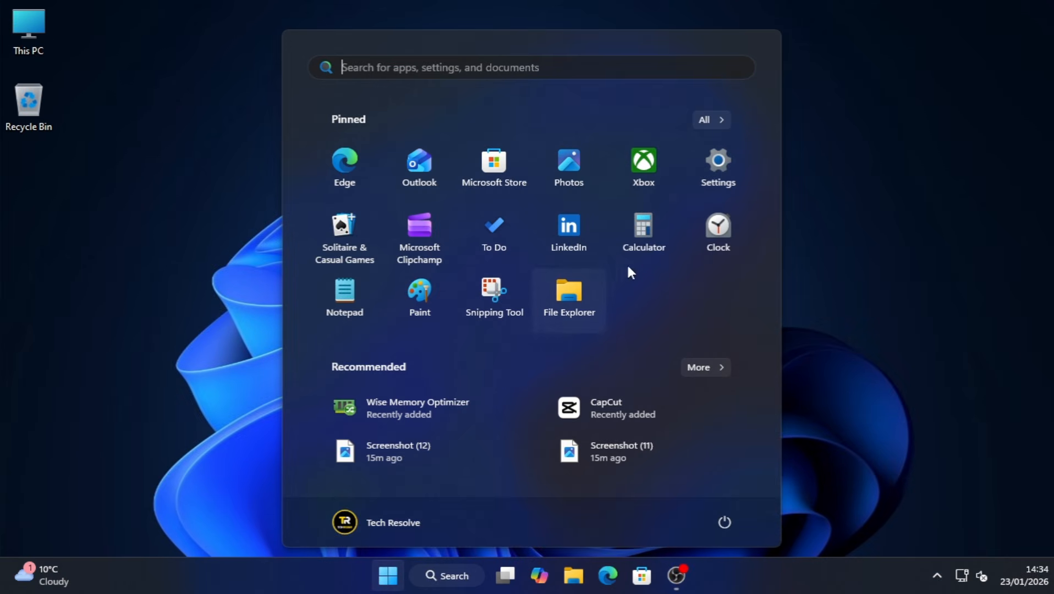
click(709, 177)
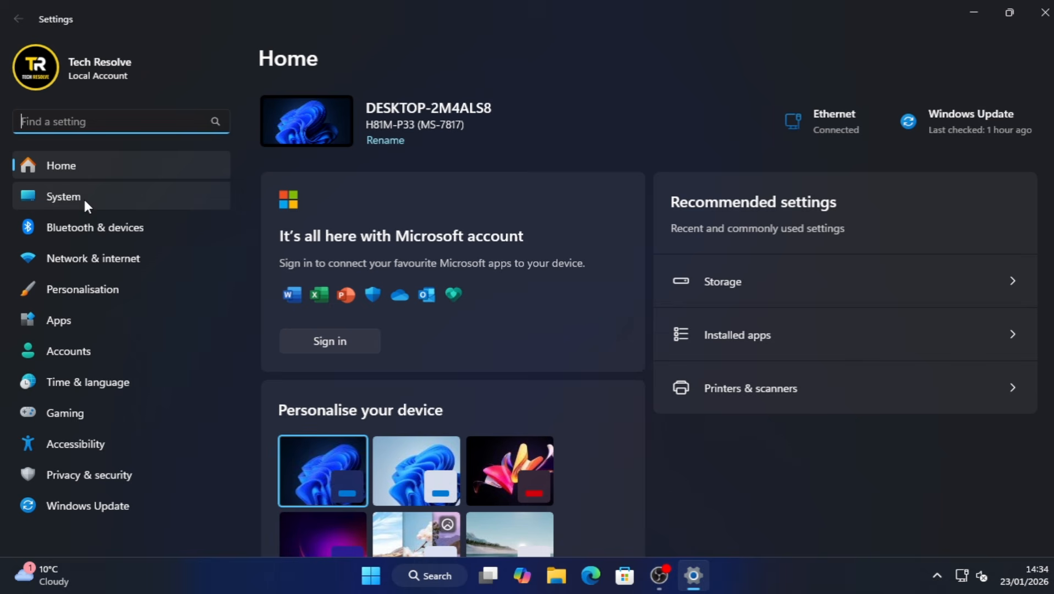
click(66, 323)
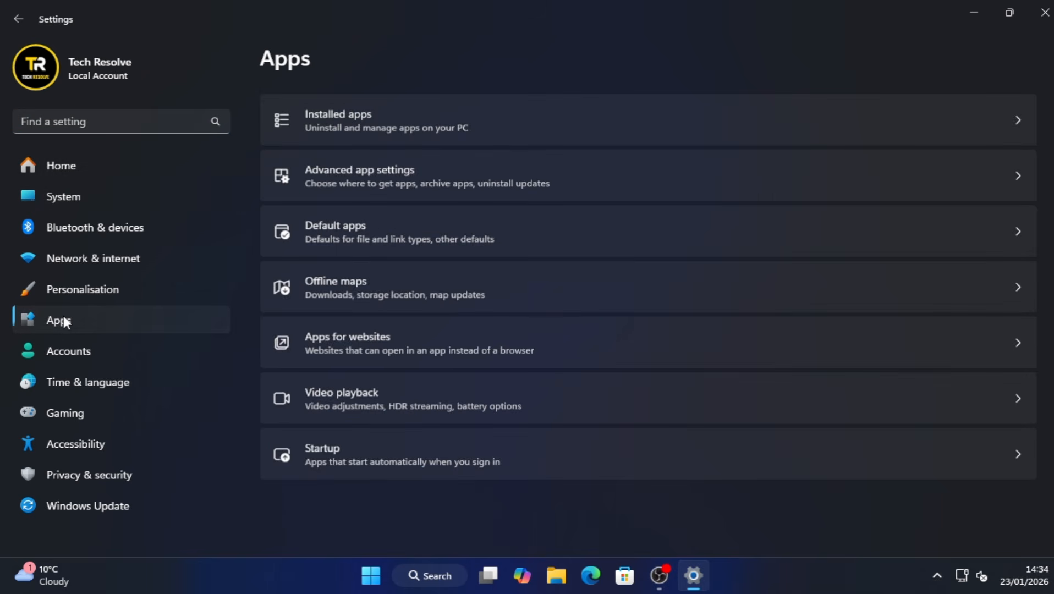
click(363, 116)
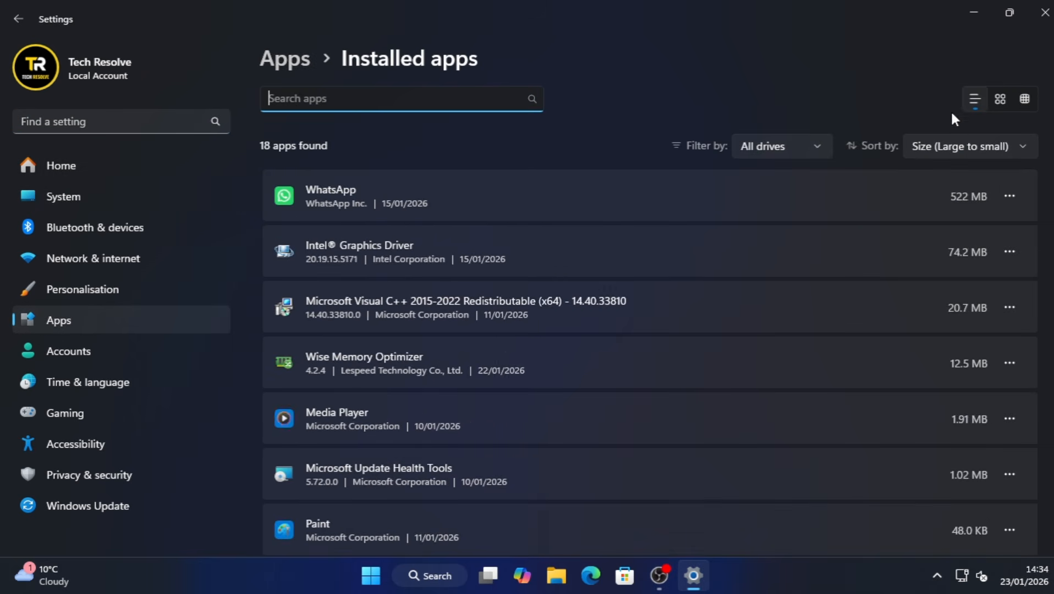
click(978, 142)
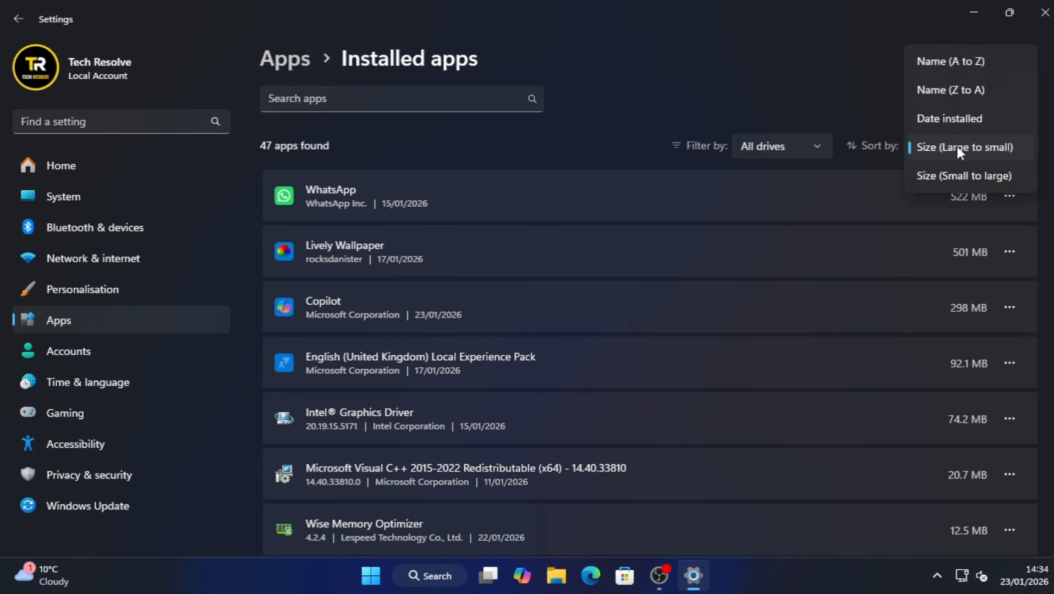
click(971, 148)
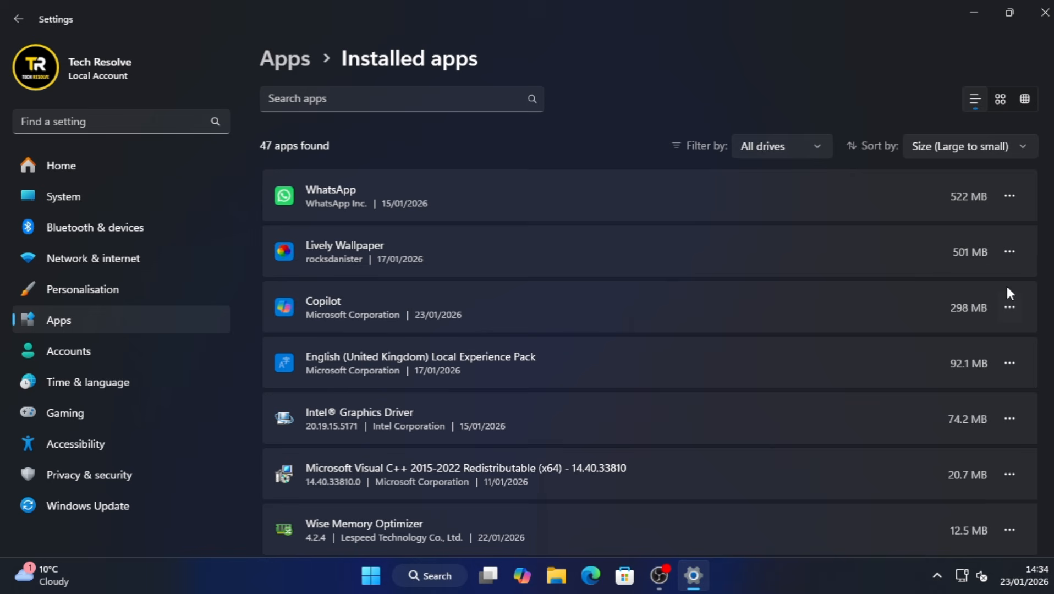
Step: Uninstall the Copilot app from the installed apps list and confirm the removal
click(1008, 307)
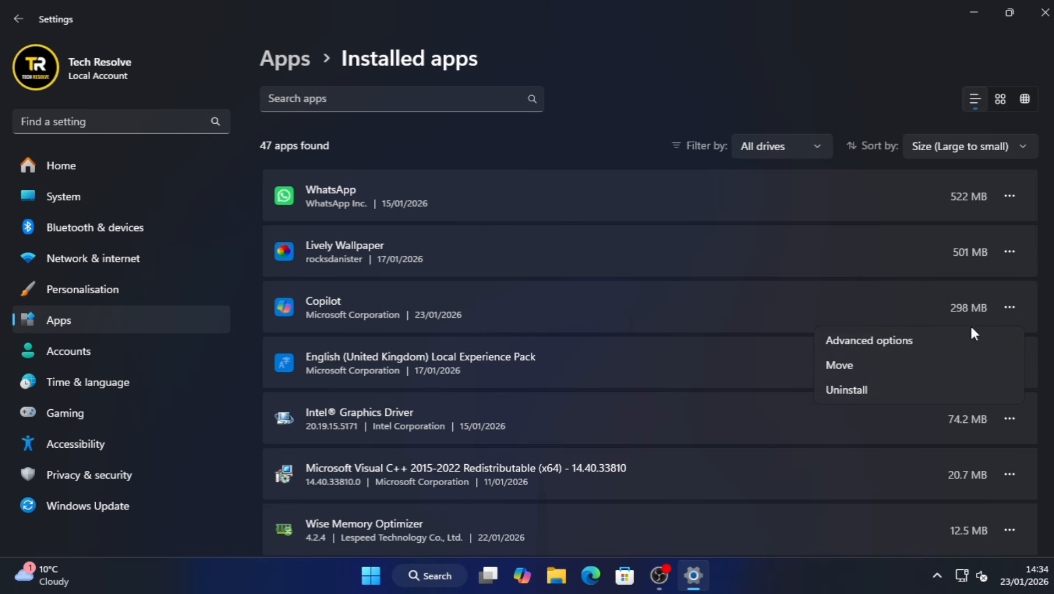
click(899, 391)
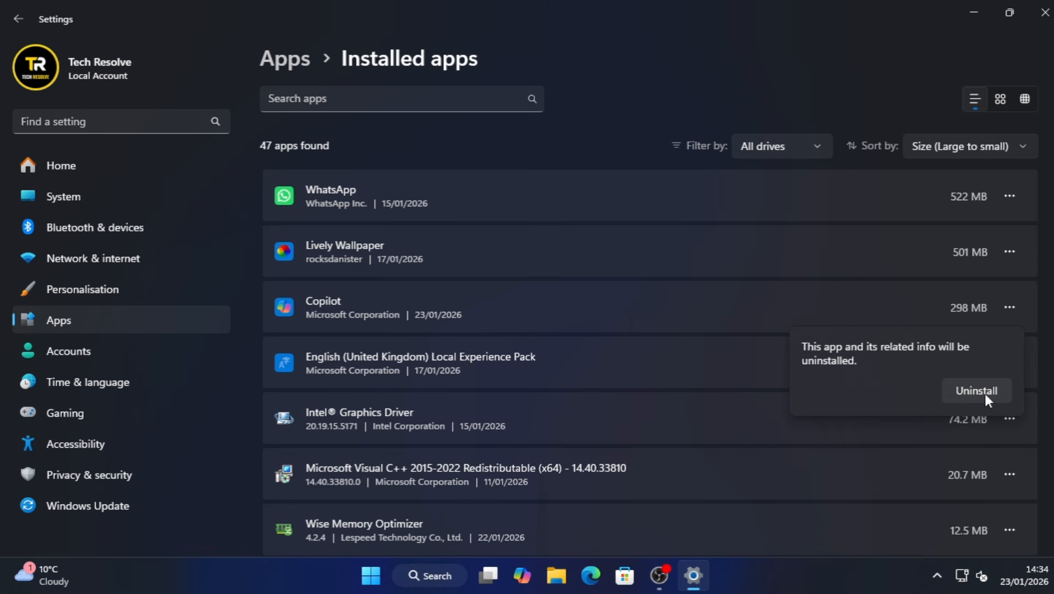
click(967, 392)
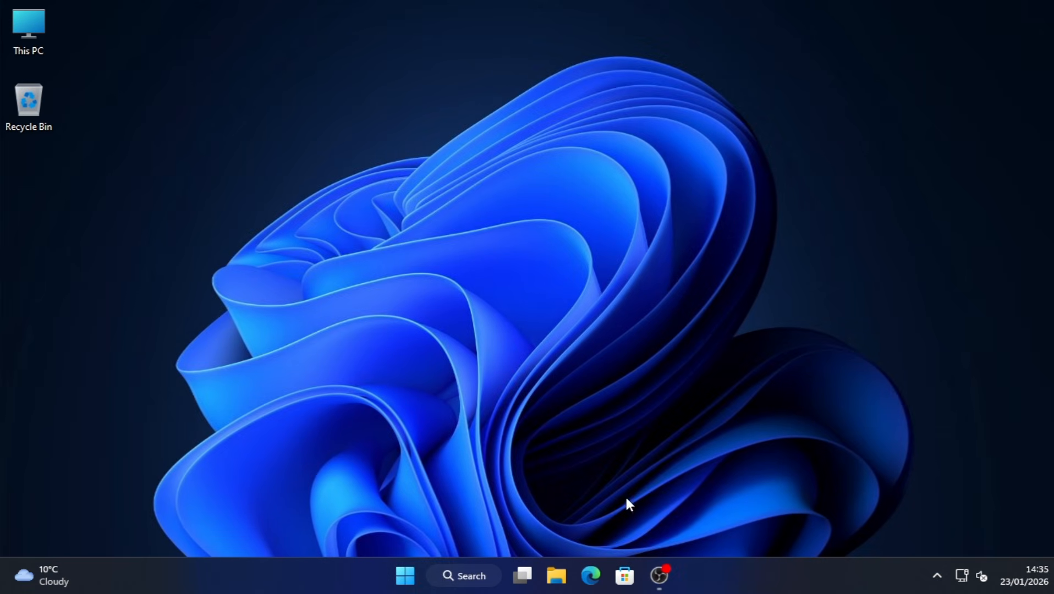
Step: Switch to Microsoft Edge, open its option to clear browsing data and set the time range to All time
click(591, 575)
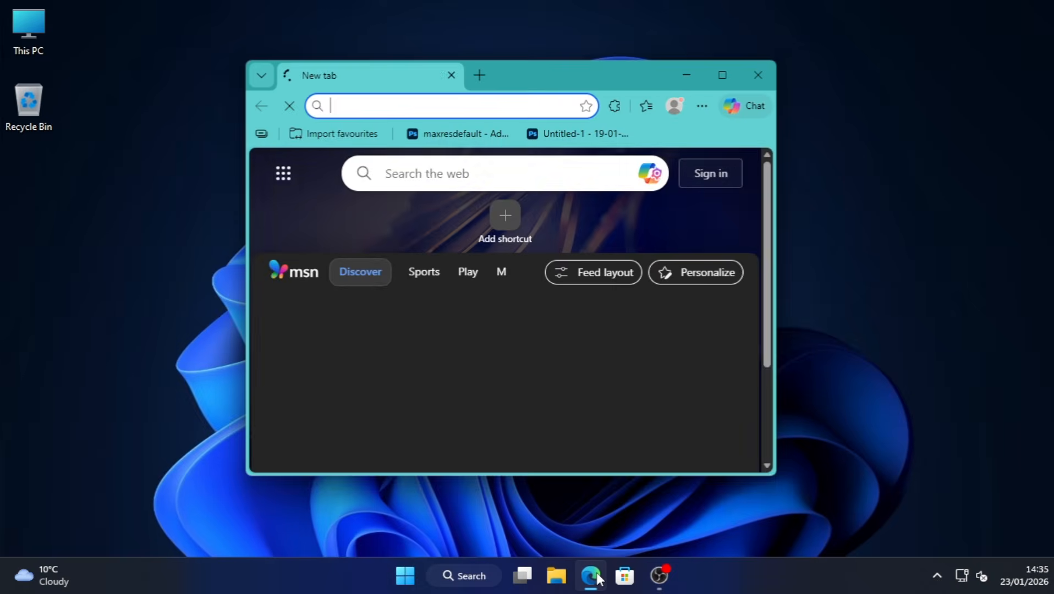
click(724, 75)
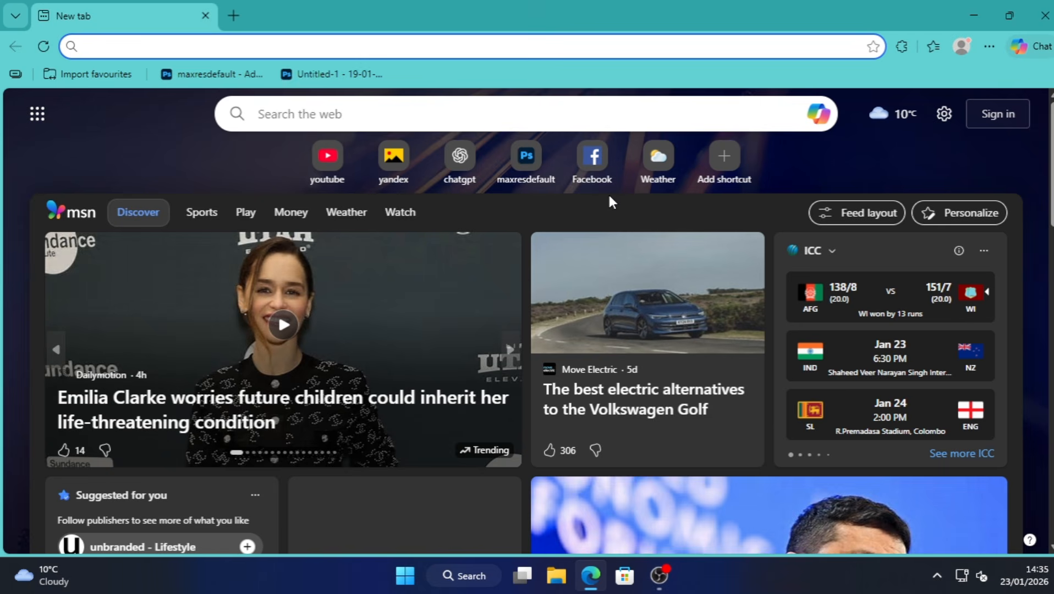
click(989, 46)
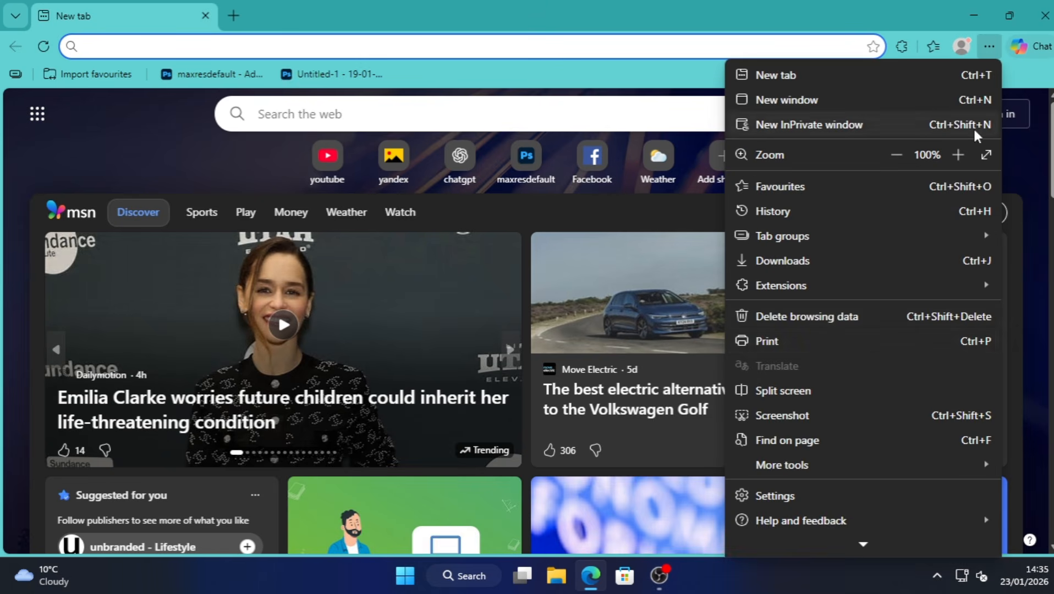
click(792, 495)
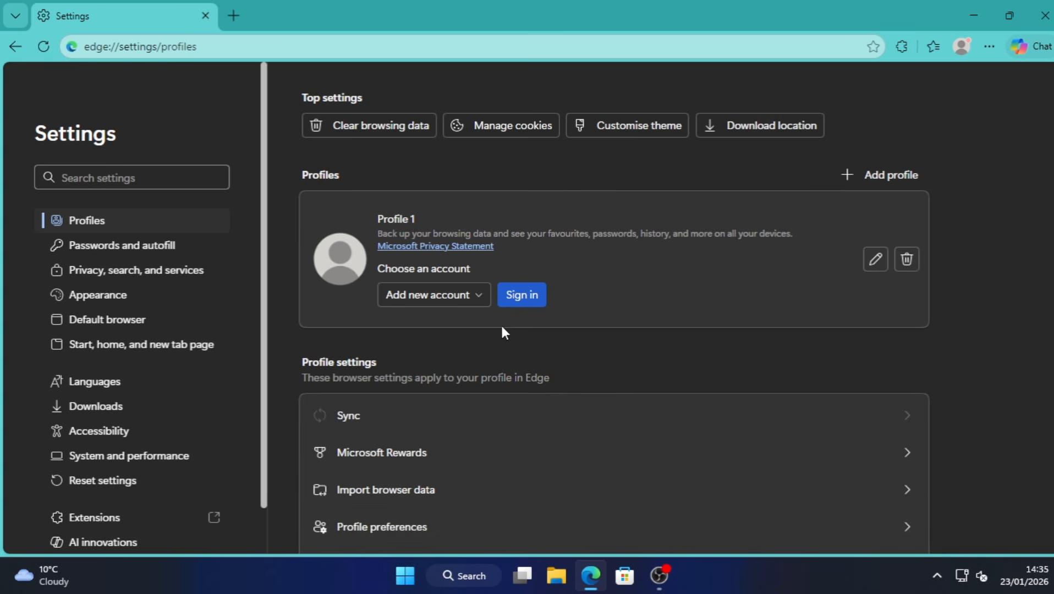
click(381, 124)
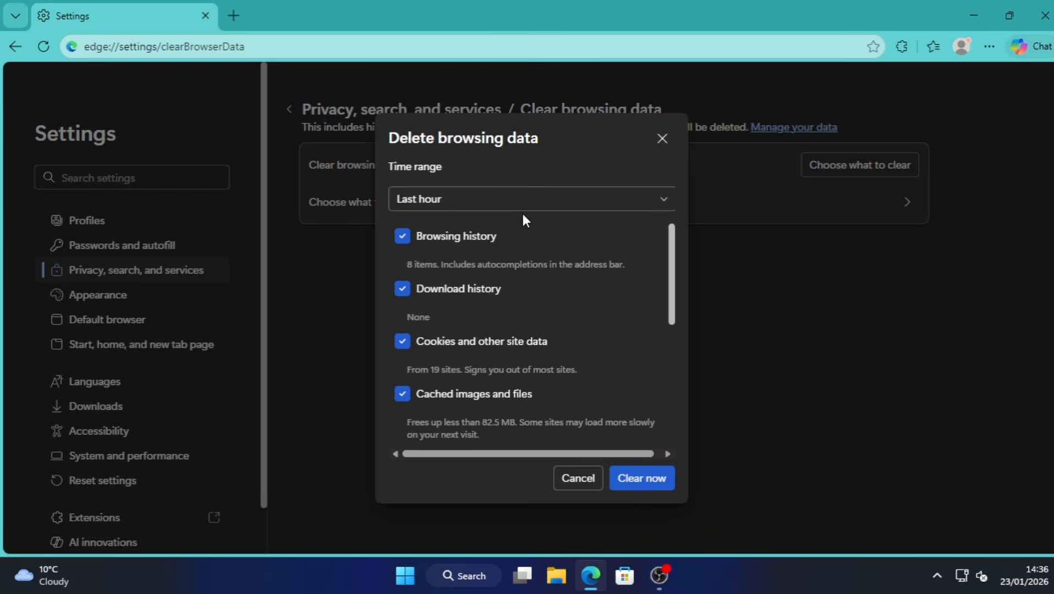
click(525, 208)
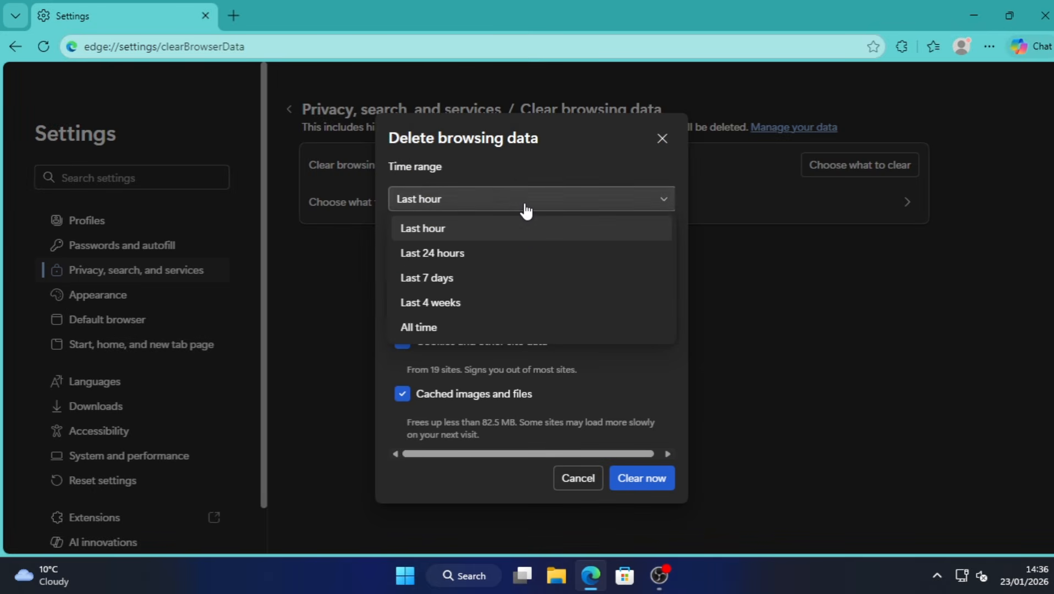
click(471, 328)
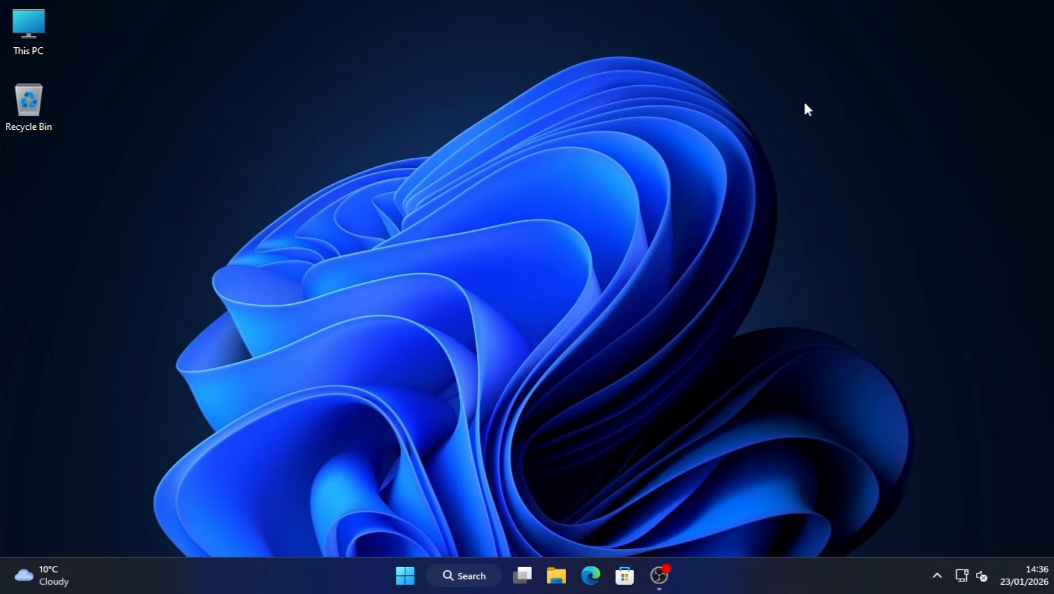
Step: Open the Windows Recent folder with the Run command "recent" and delete all items in it
key(super+r)
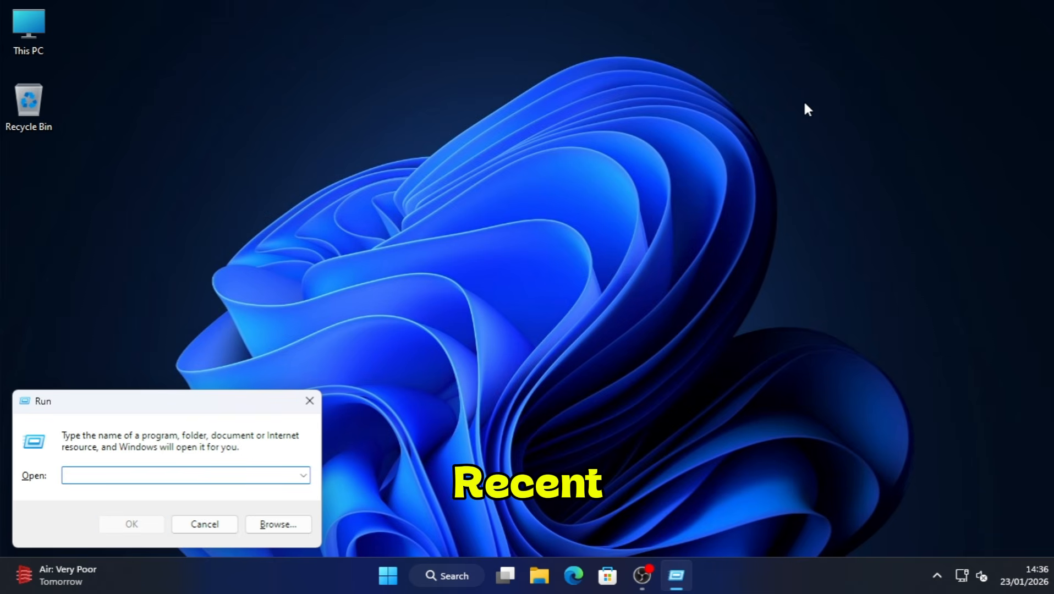
text(recent)
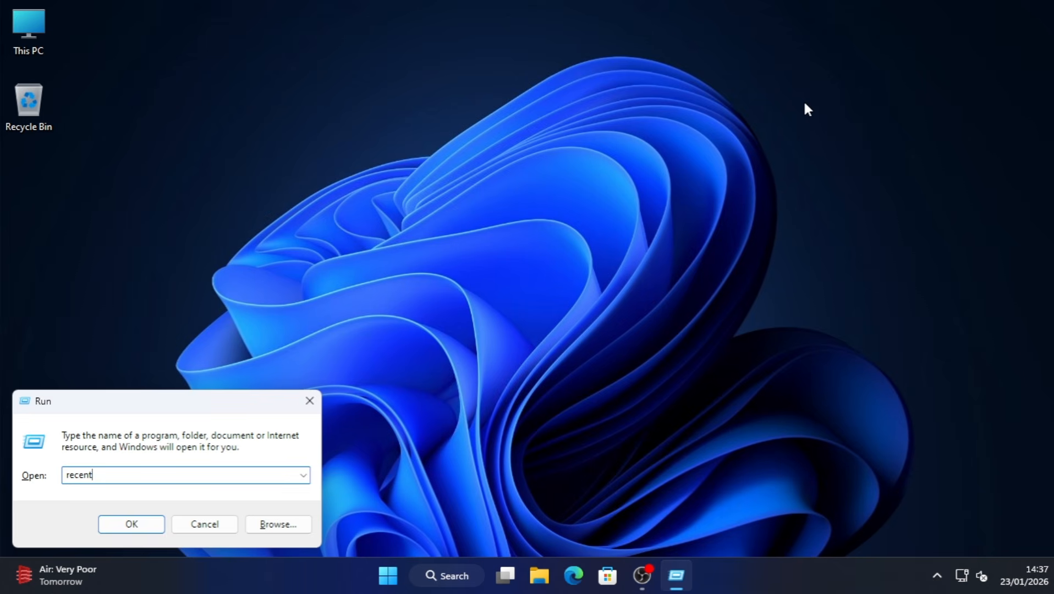
key(Return)
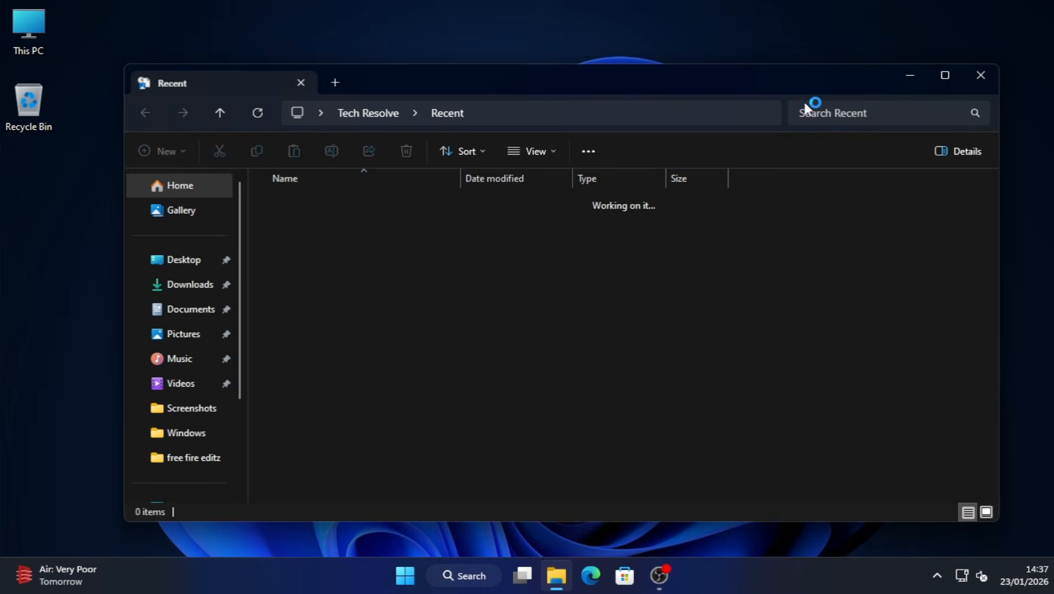
key(ctrl+a)
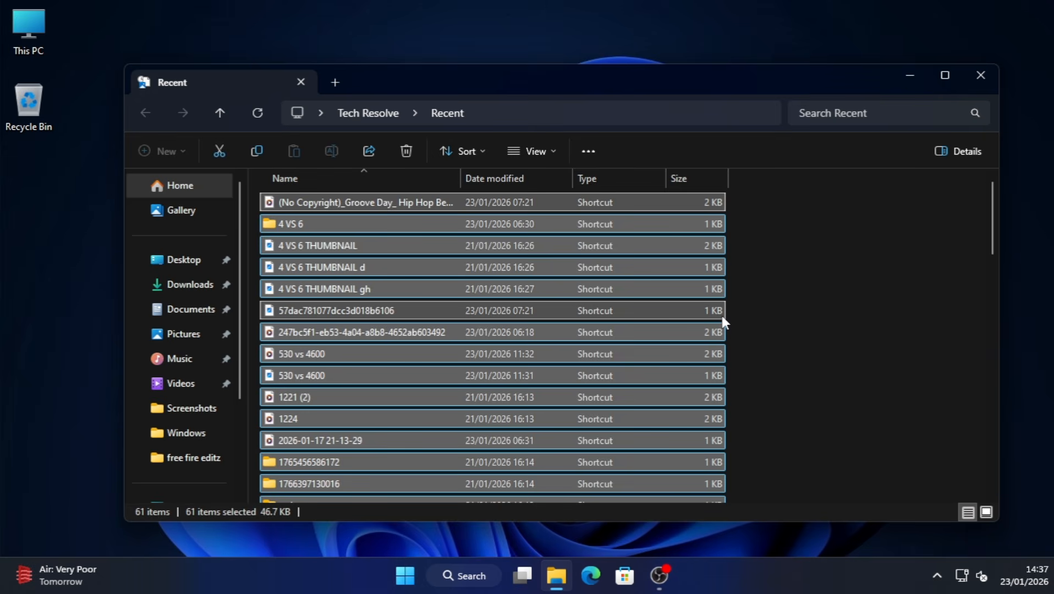
key(Delete)
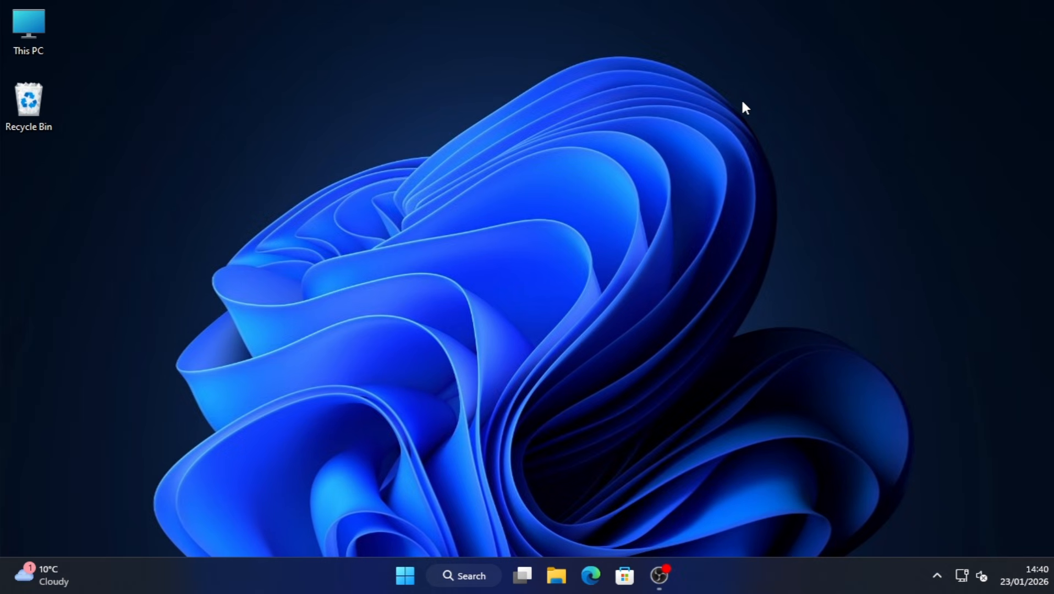
Step: Open Command Prompt as administrator and turn off hibernation with the command "powercfg -h off"
click(477, 575)
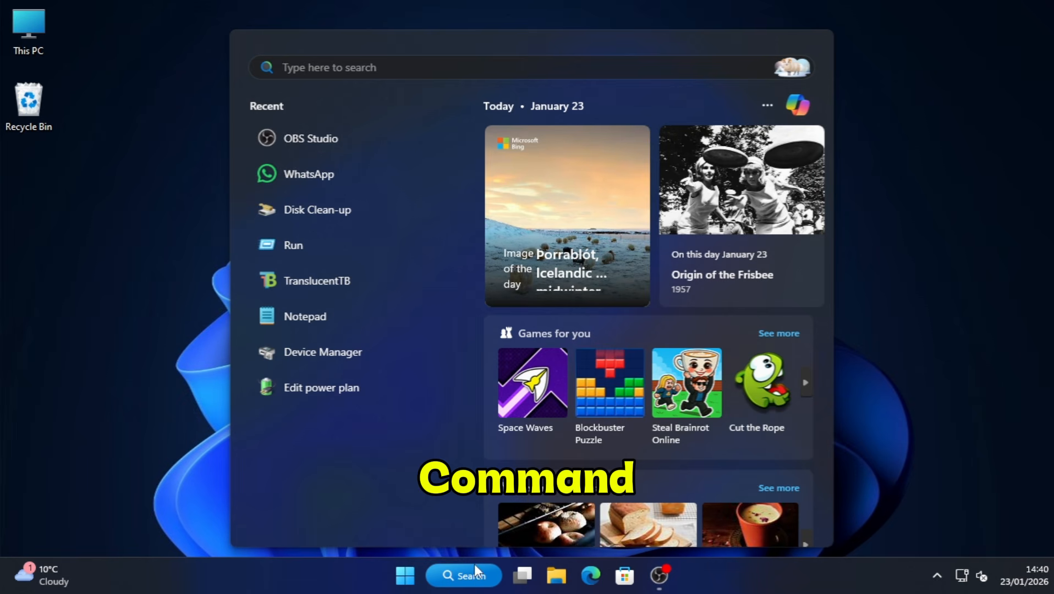
text(coma)
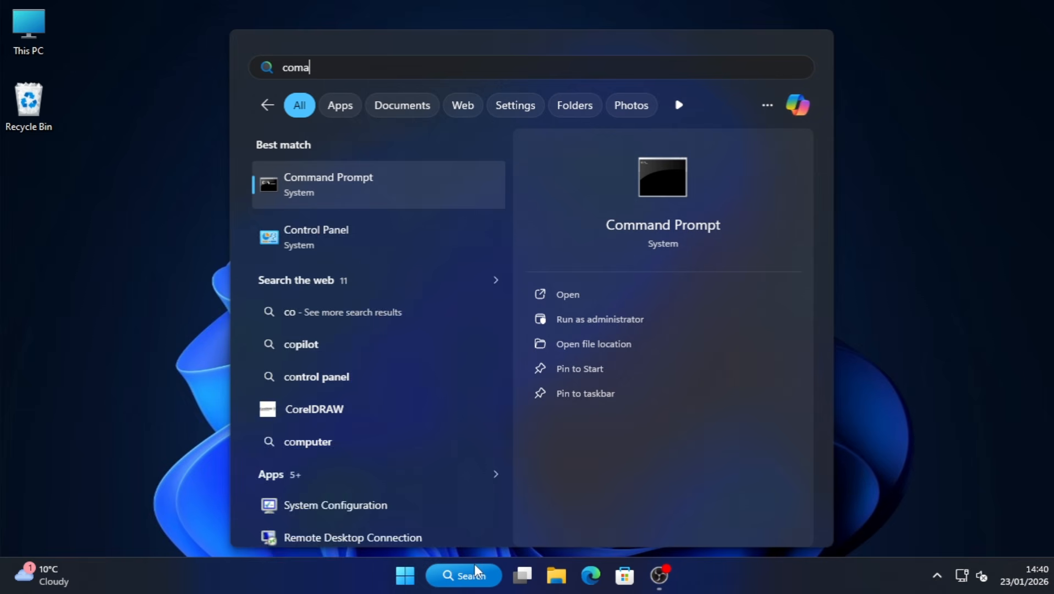
right_click(383, 206)
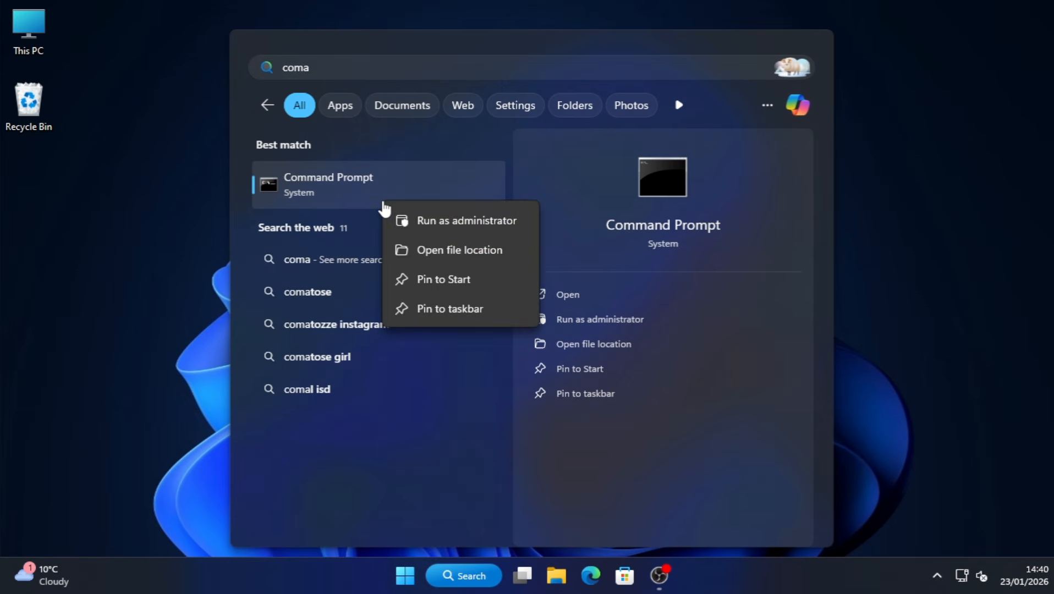
click(406, 215)
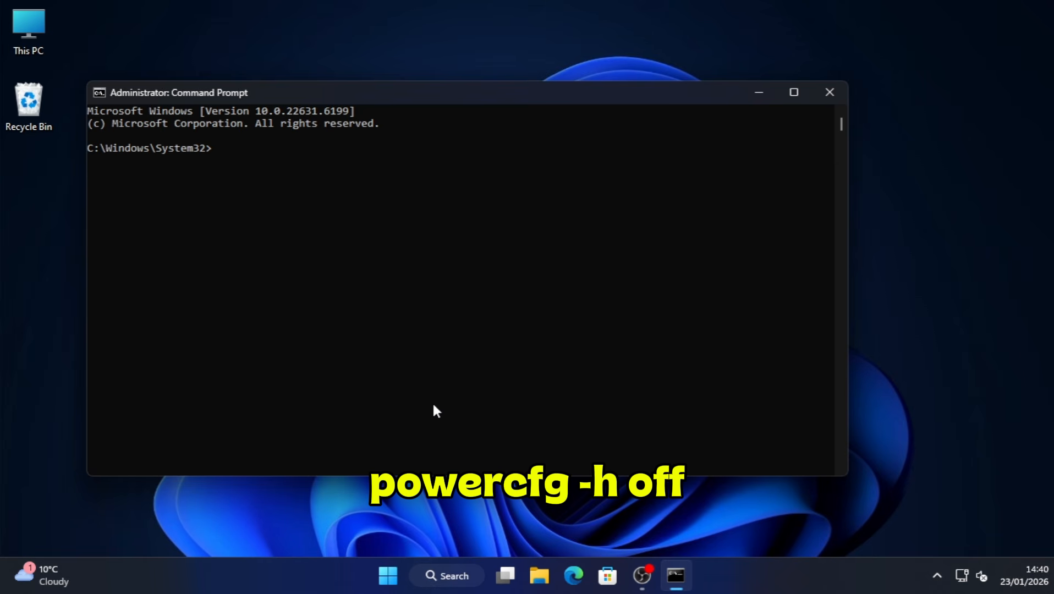
text(powercfg -h off)
key(Return)
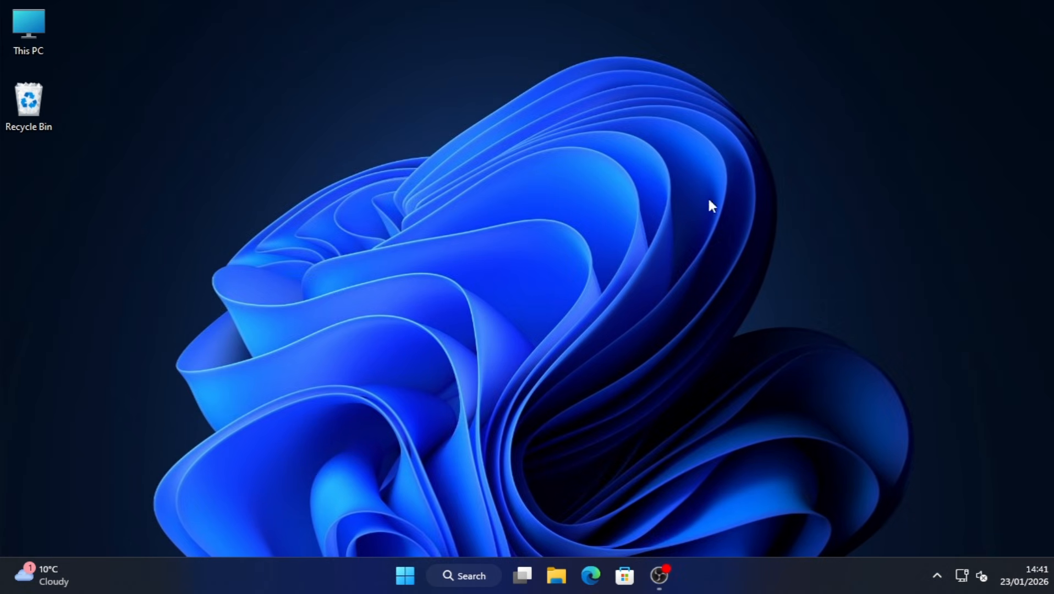
Step: Open the Storage Sense options in the Windows system storage settings and run Storage Sense immediately
click(405, 575)
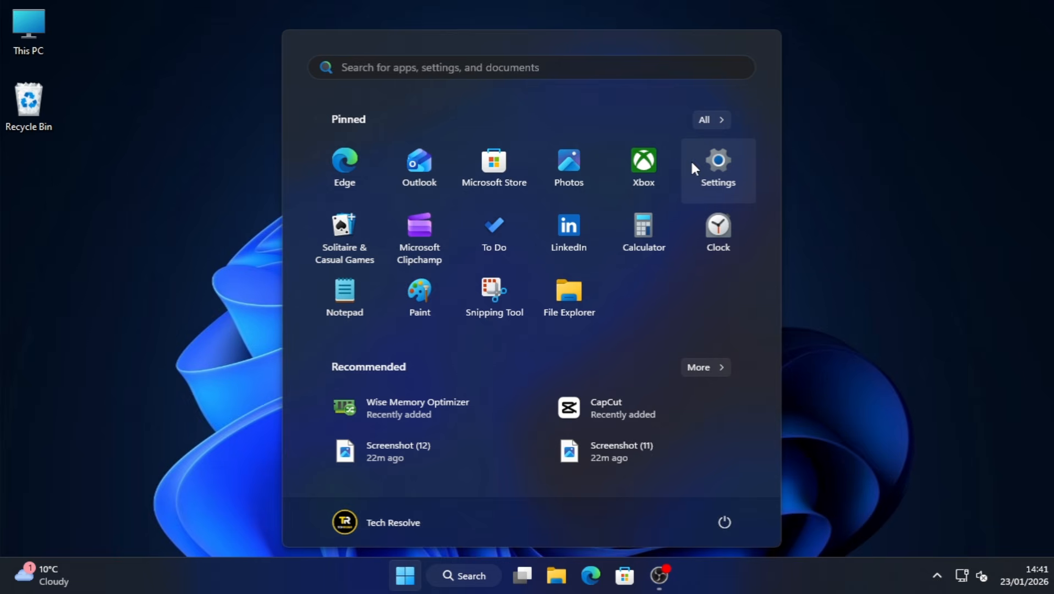
click(711, 184)
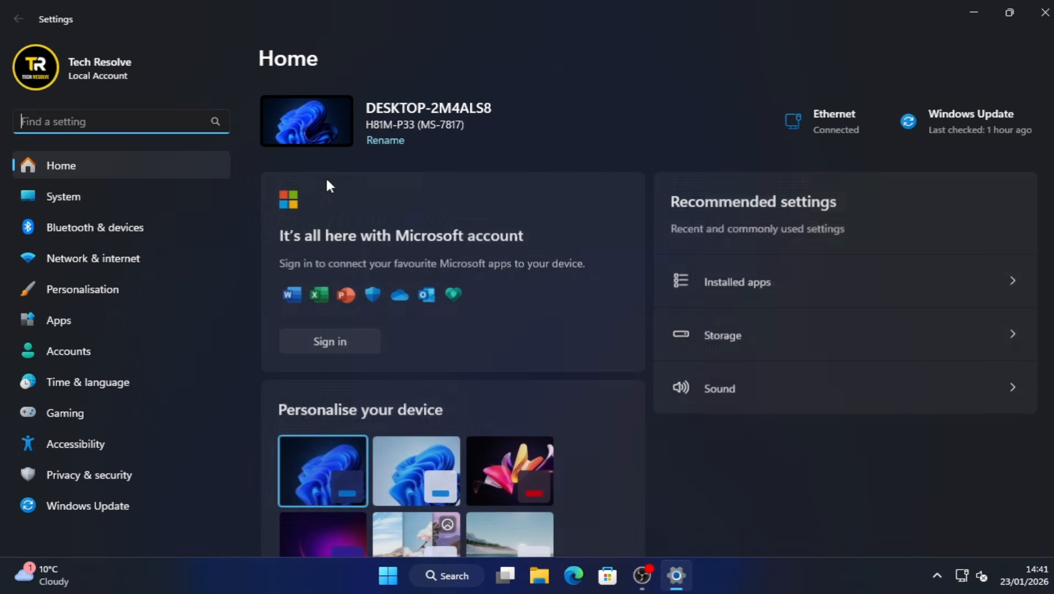
click(143, 192)
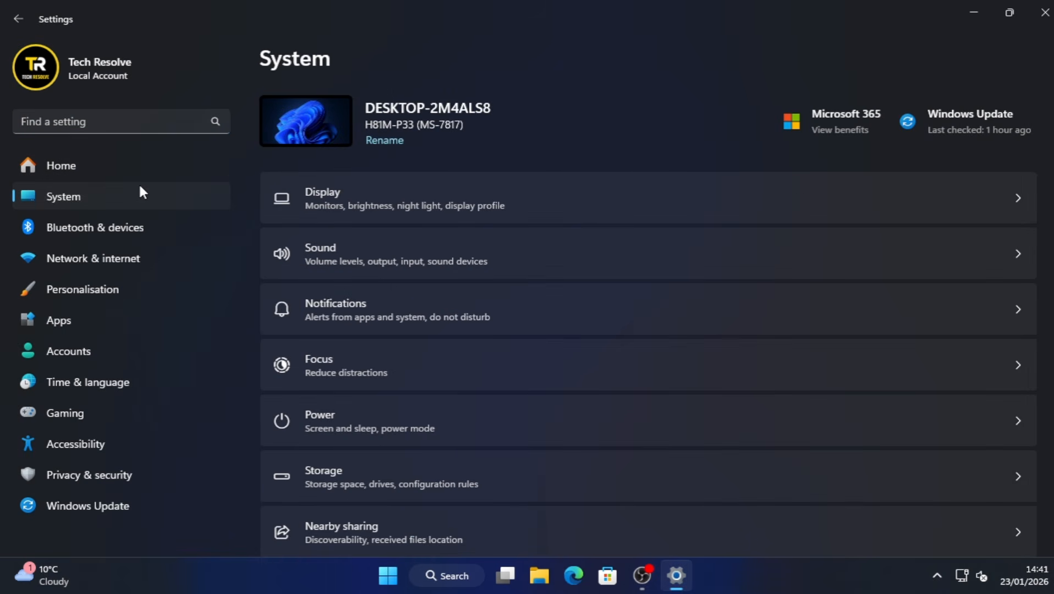
click(359, 467)
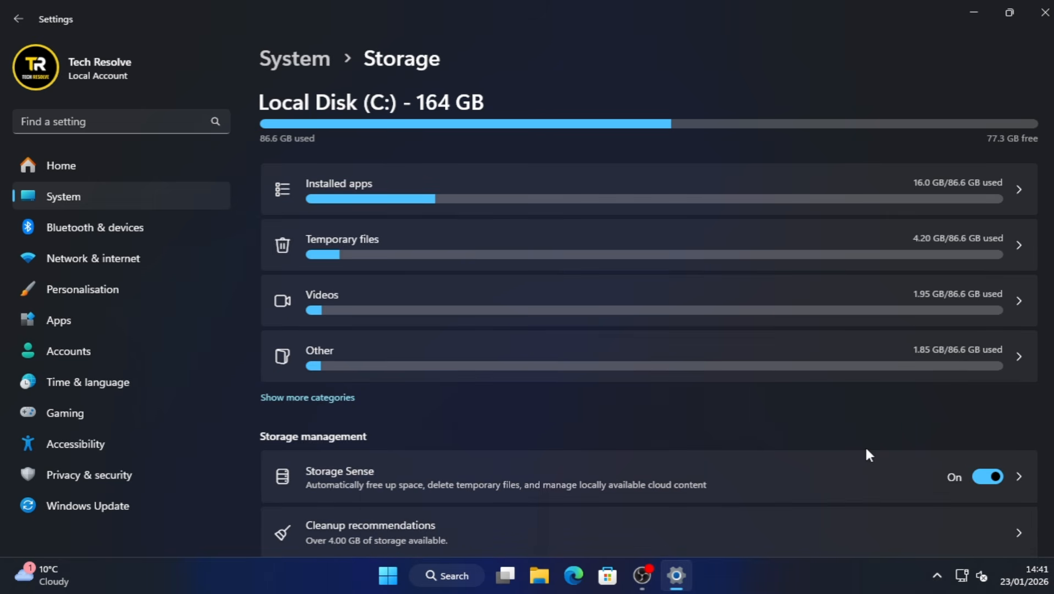
click(918, 495)
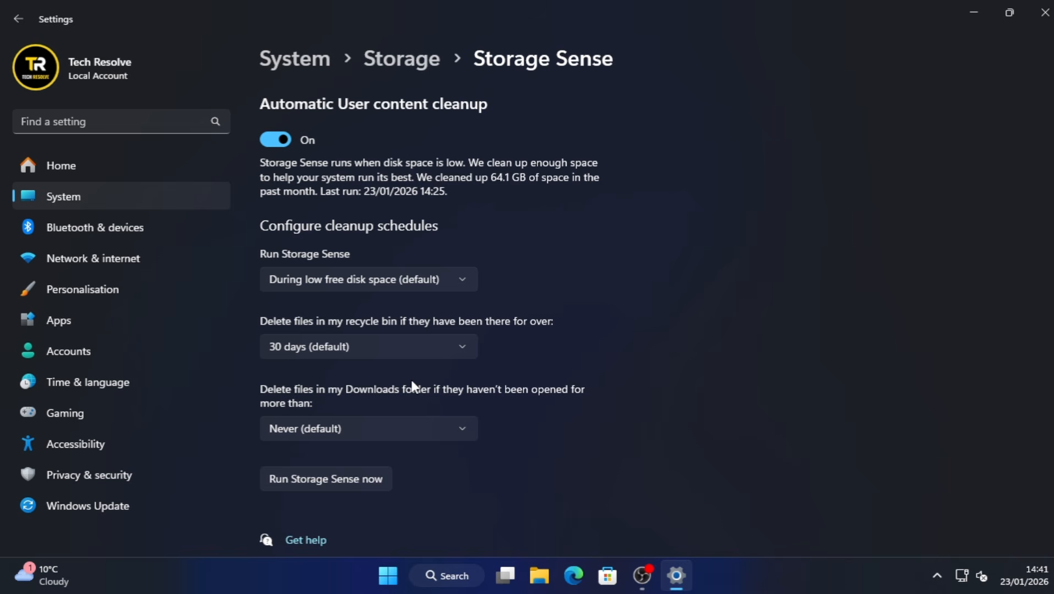
click(353, 476)
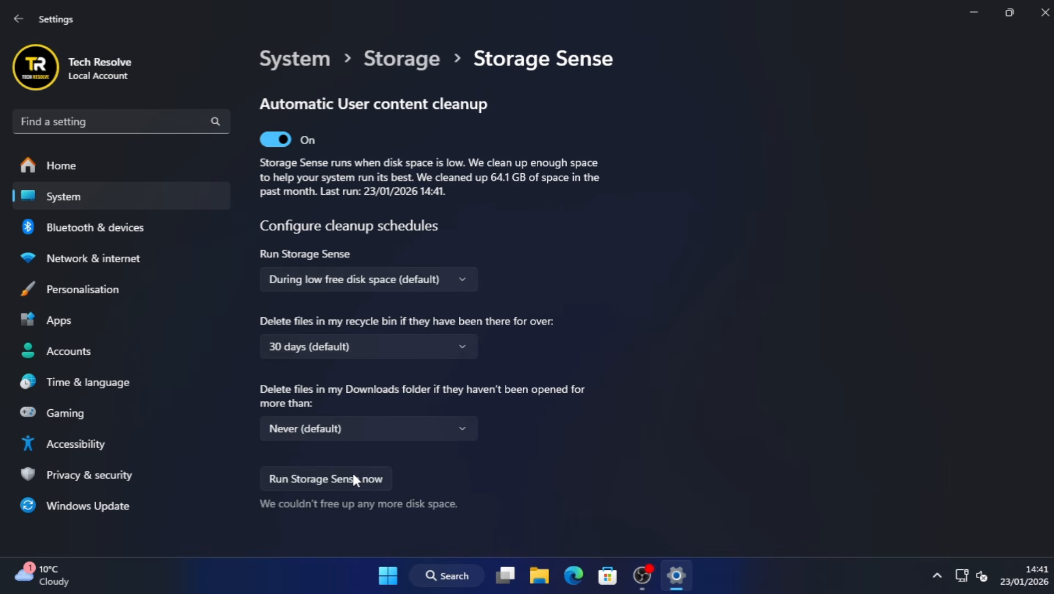